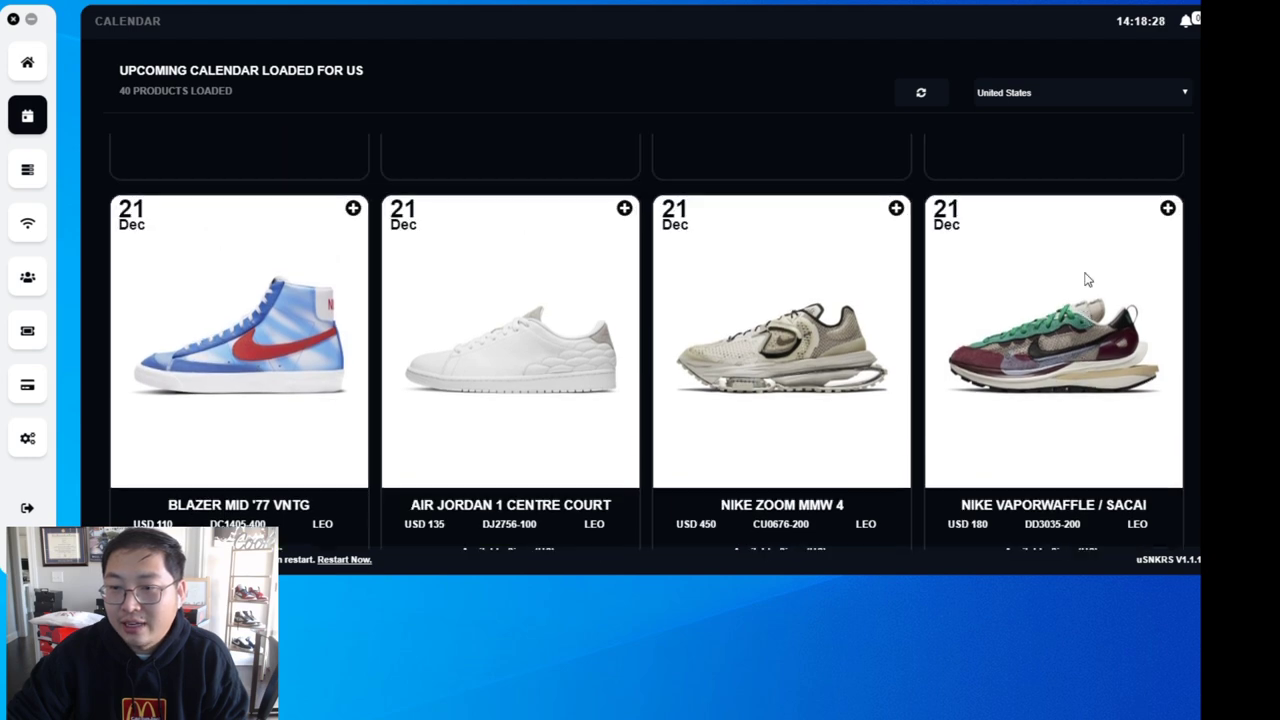
scroll(1080, 300, down, 4)
scroll(900, 314, up, 5)
scroll(1031, 322, up, 10)
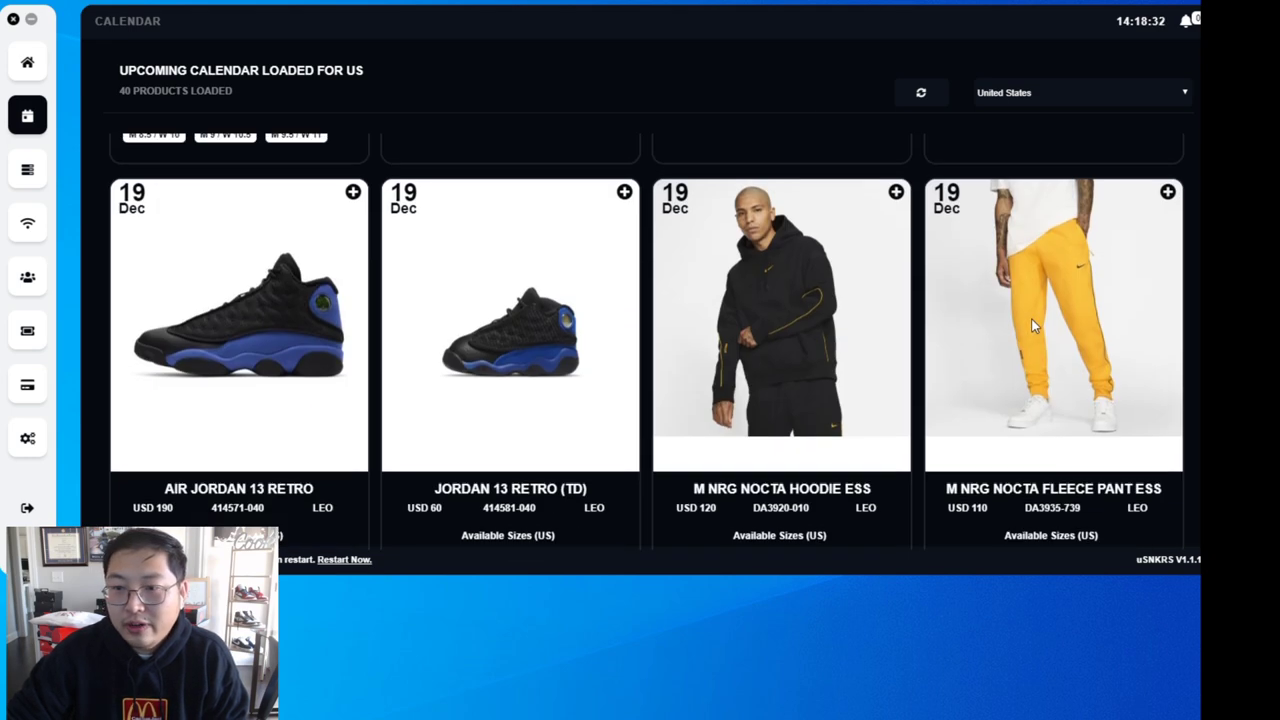
scroll(1030, 317, down, 1)
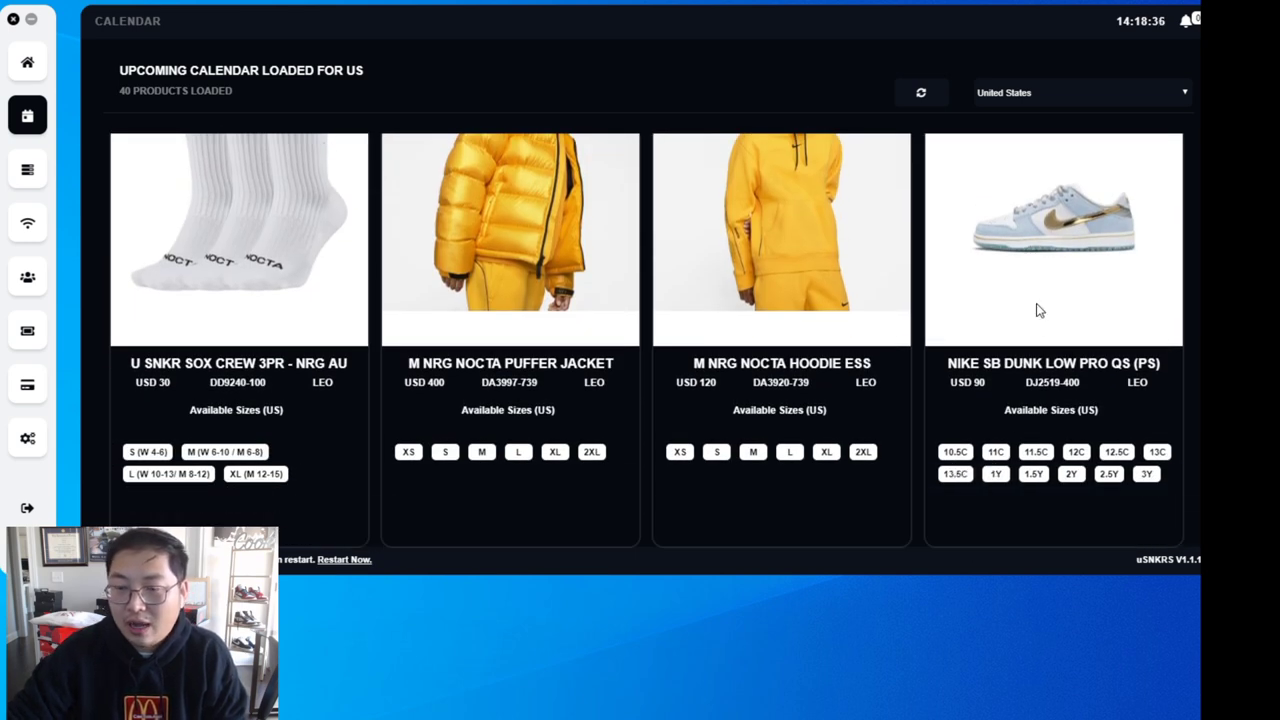
scroll(1040, 305, up, 1)
scroll(1050, 310, down, 2)
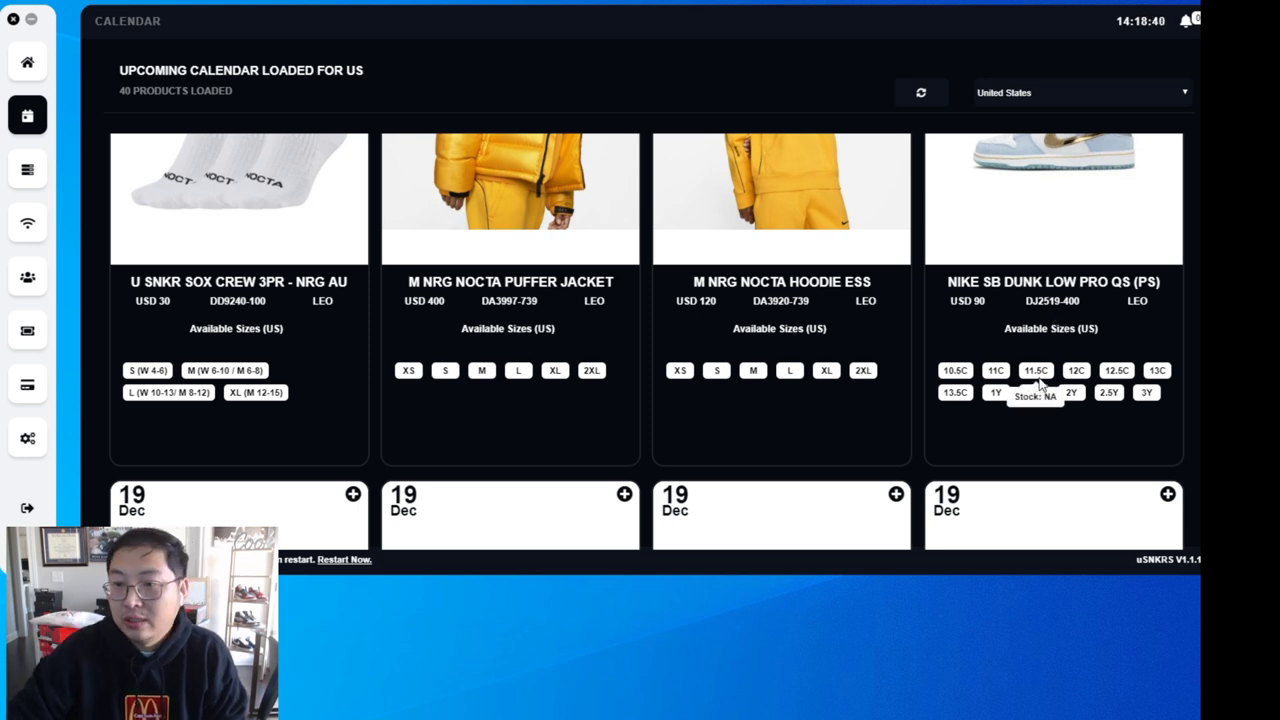
scroll(414, 383, down, 4)
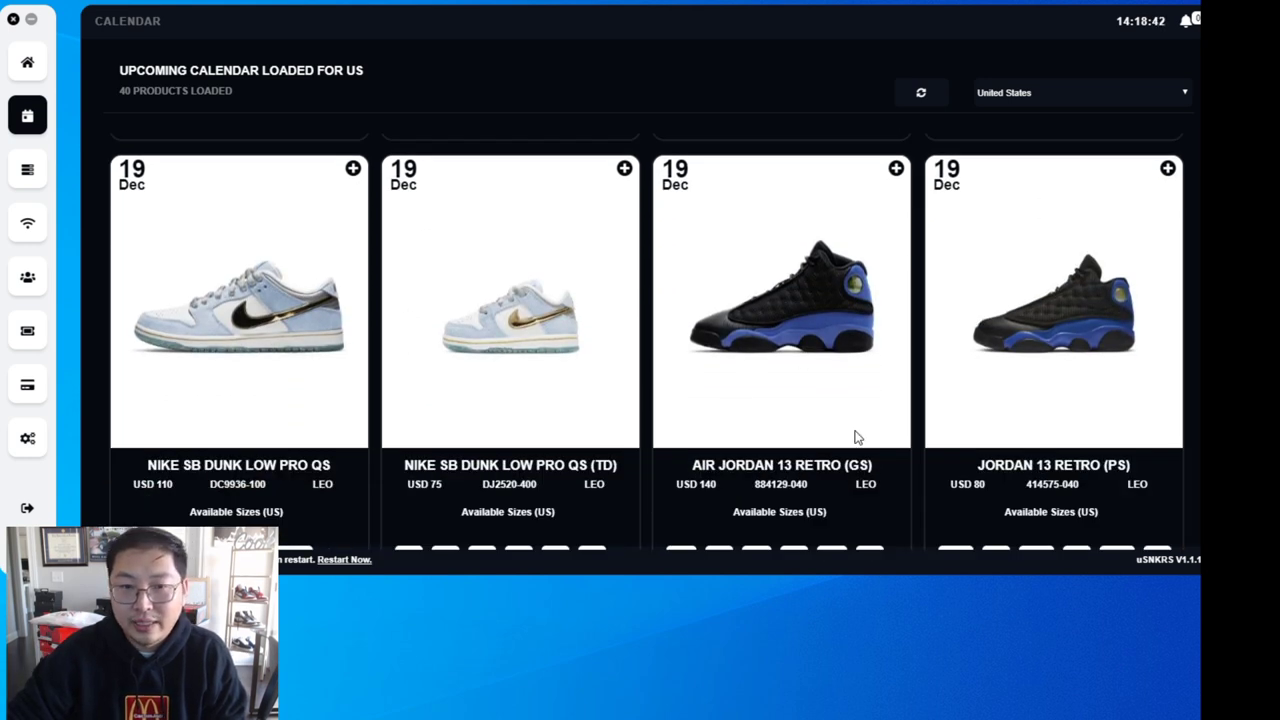
scroll(894, 451, down, 5)
scroll(524, 347, up, 3)
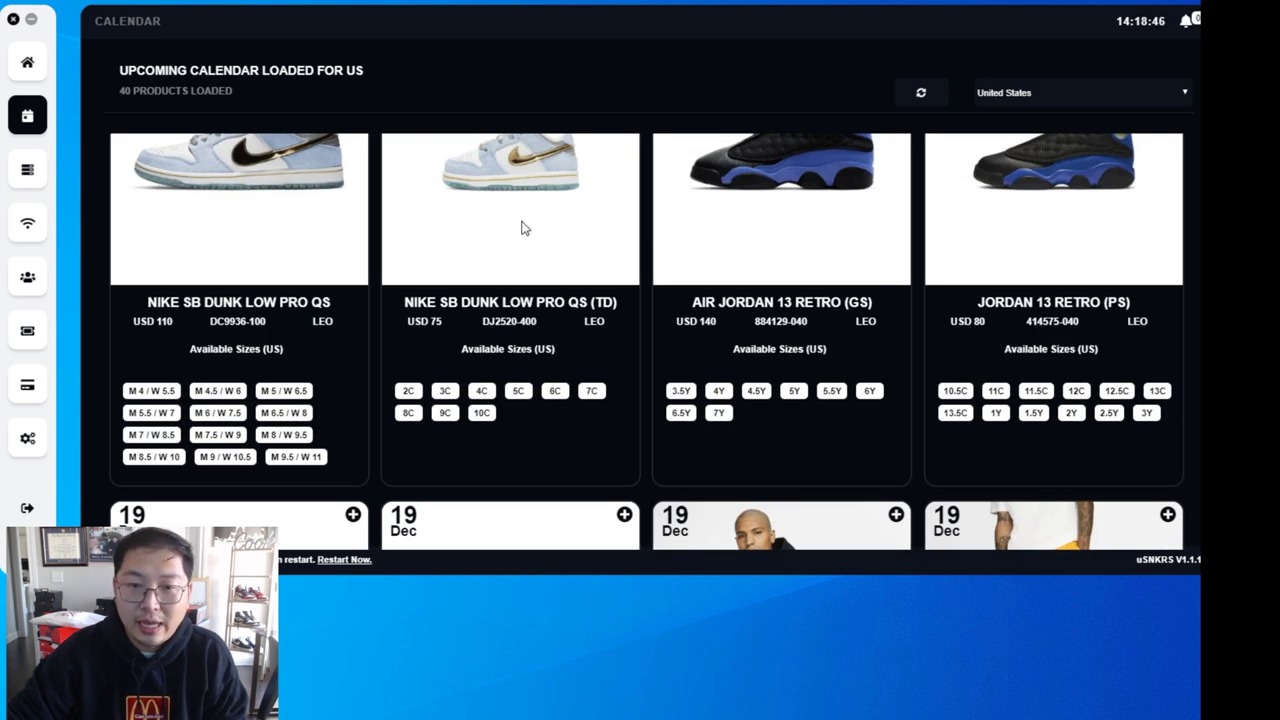
scroll(731, 314, up, 6)
scroll(770, 318, down, 5)
scroll(770, 318, down, 20)
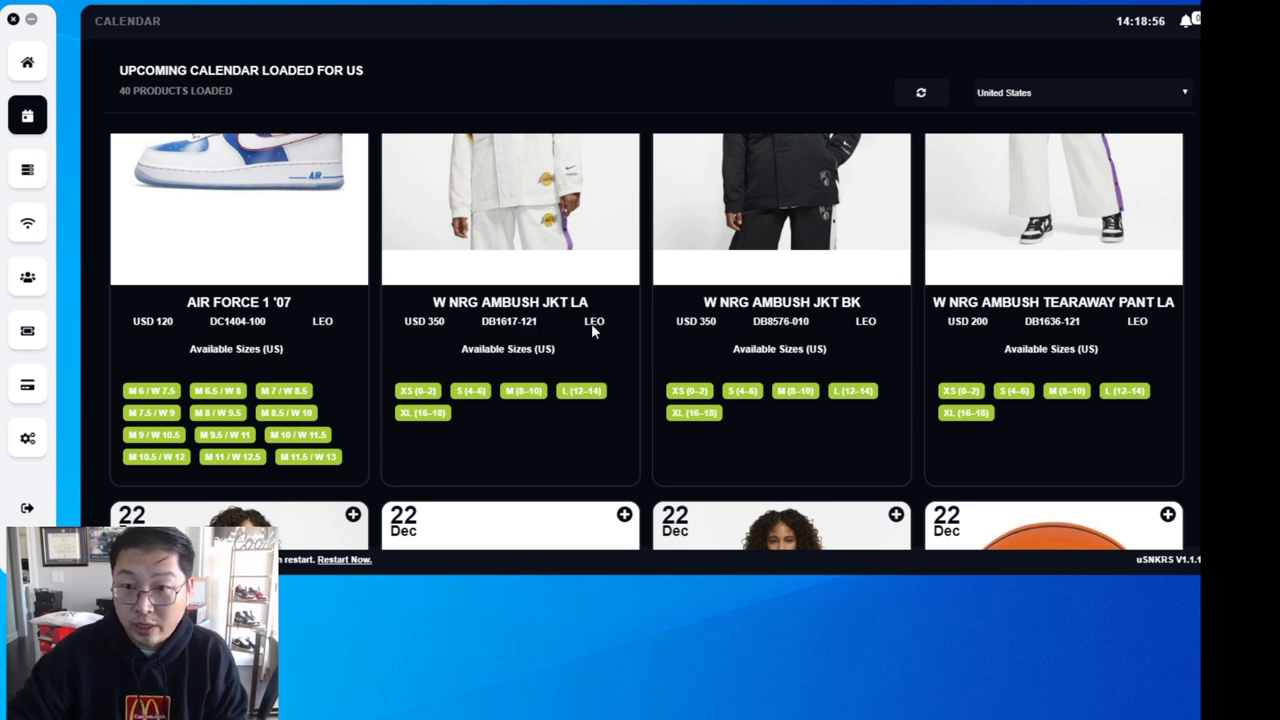
scroll(640, 335, down, 3)
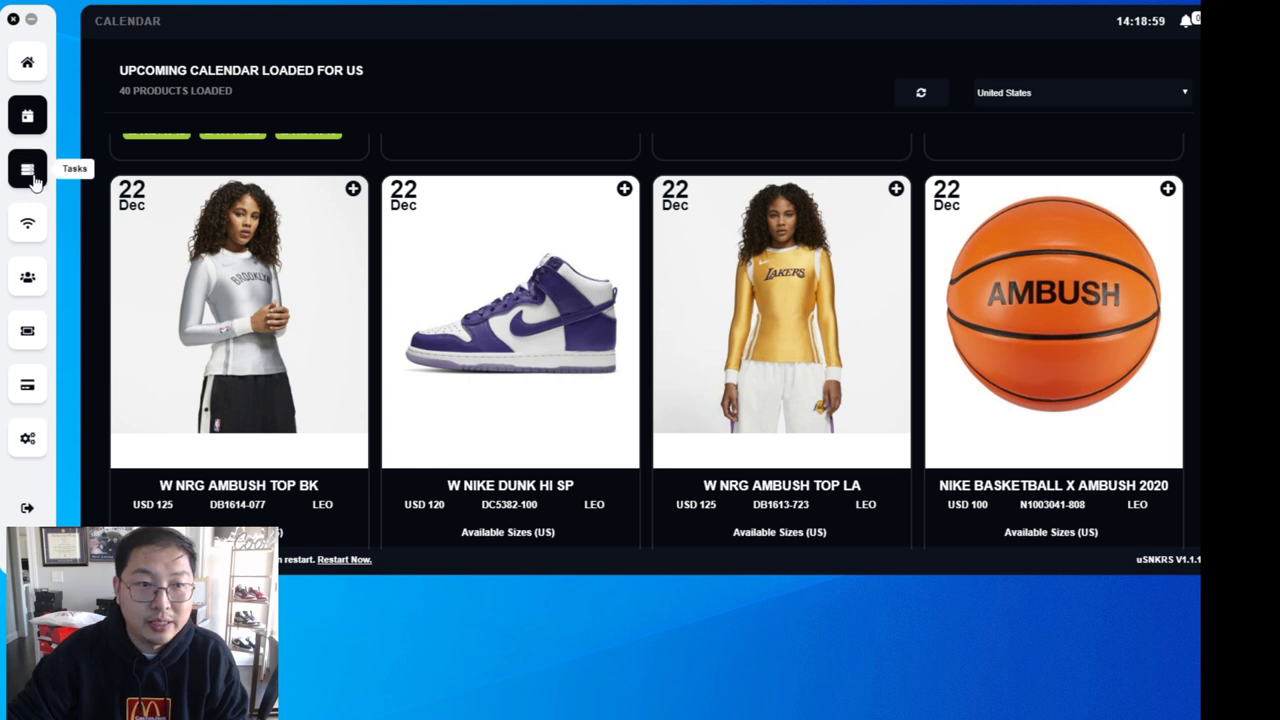
- Open the Add SNKRS Accounts form and select its EMAIL|PASSWORD format text
click(27, 169)
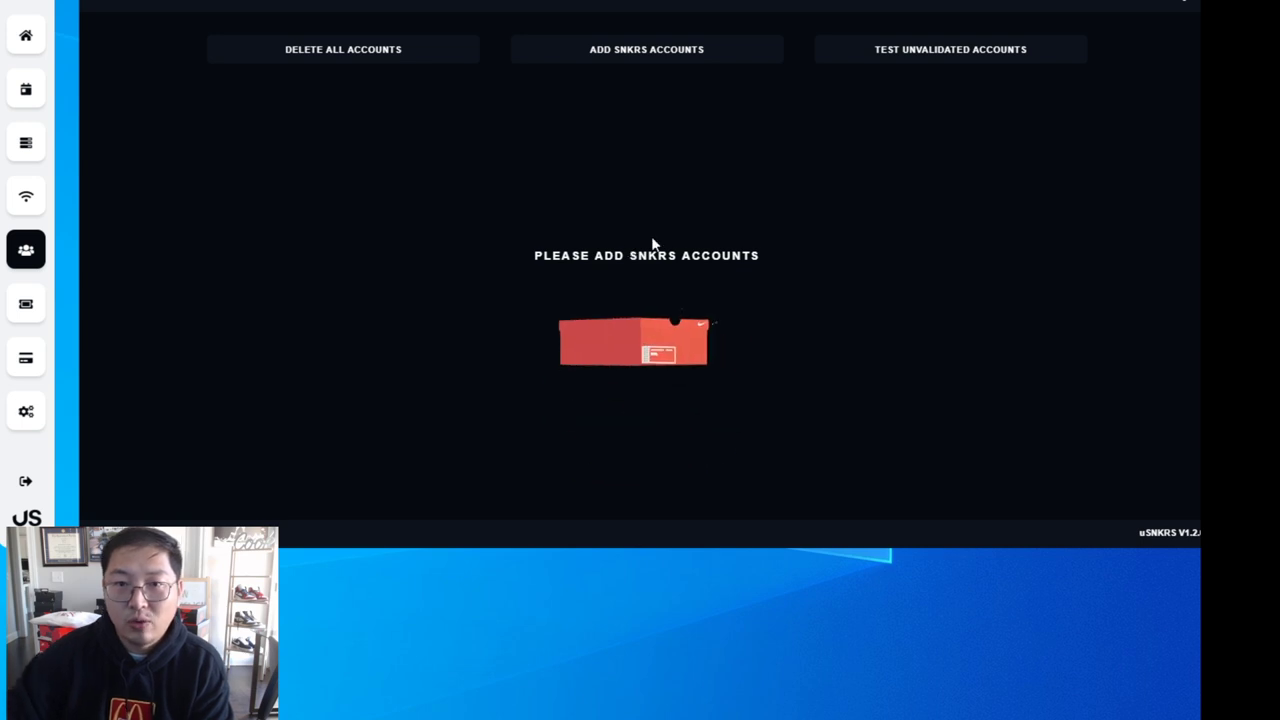
click(663, 55)
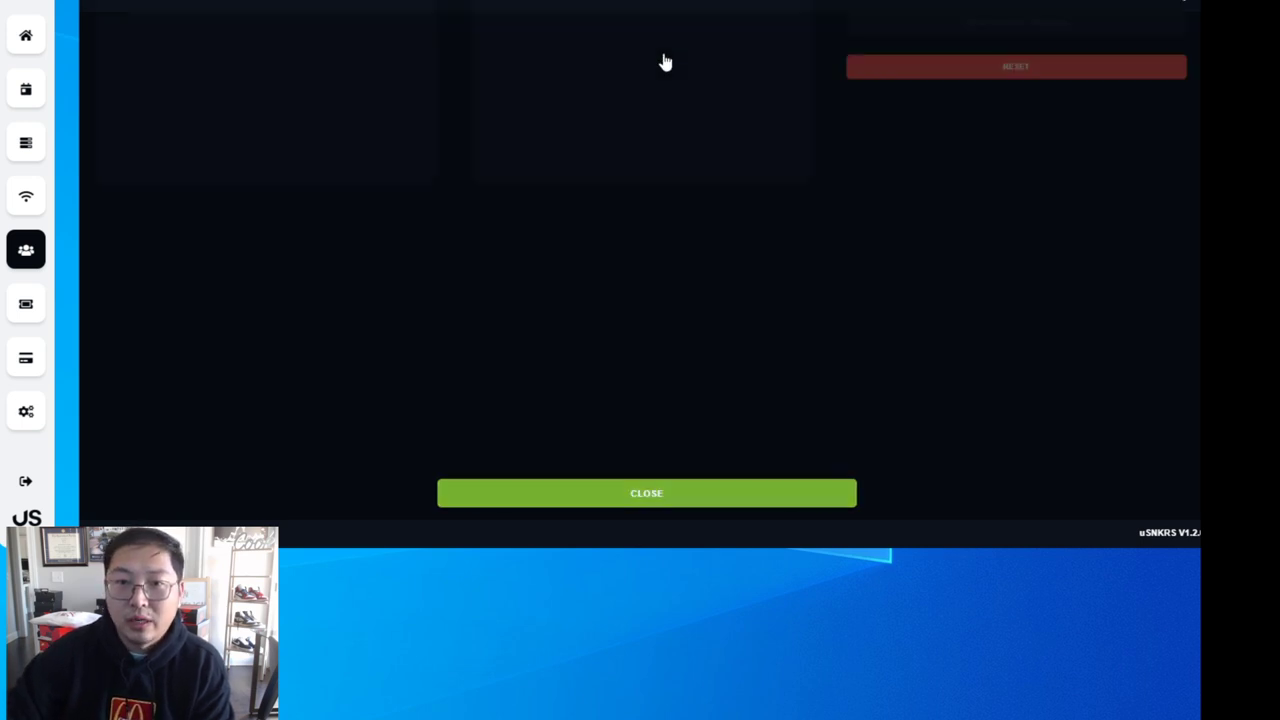
click(125, 100)
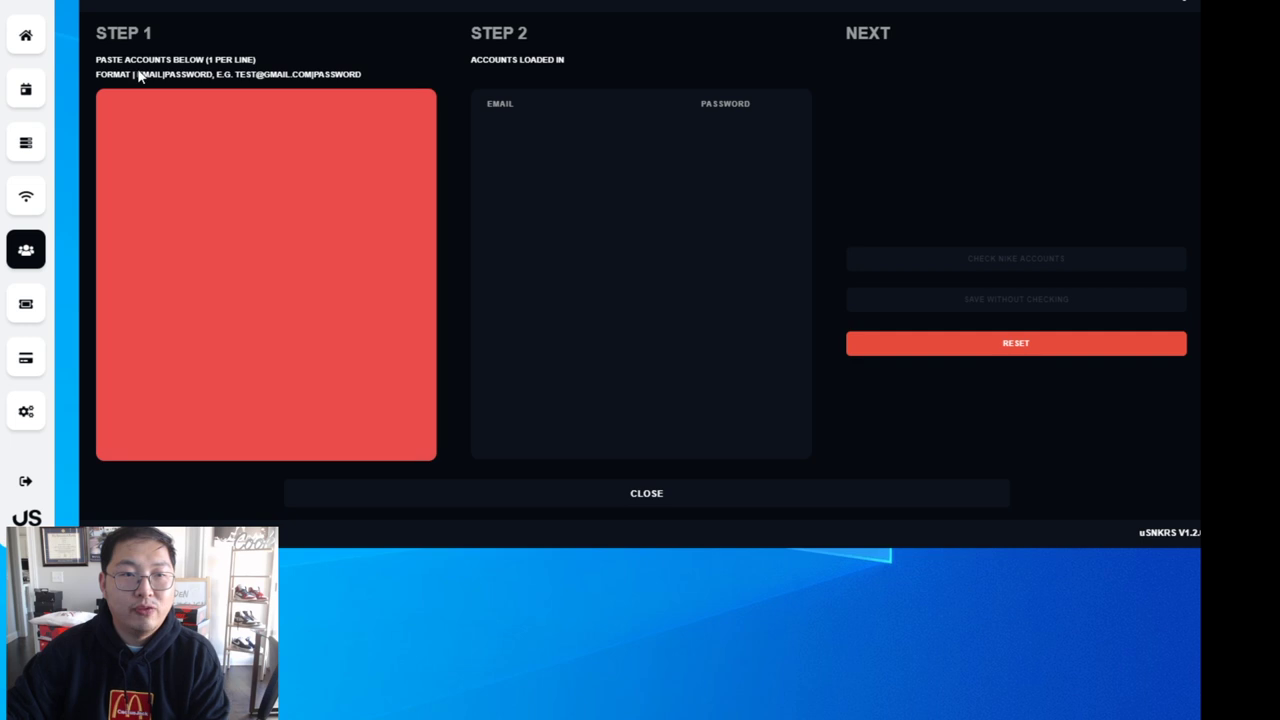
click(200, 82)
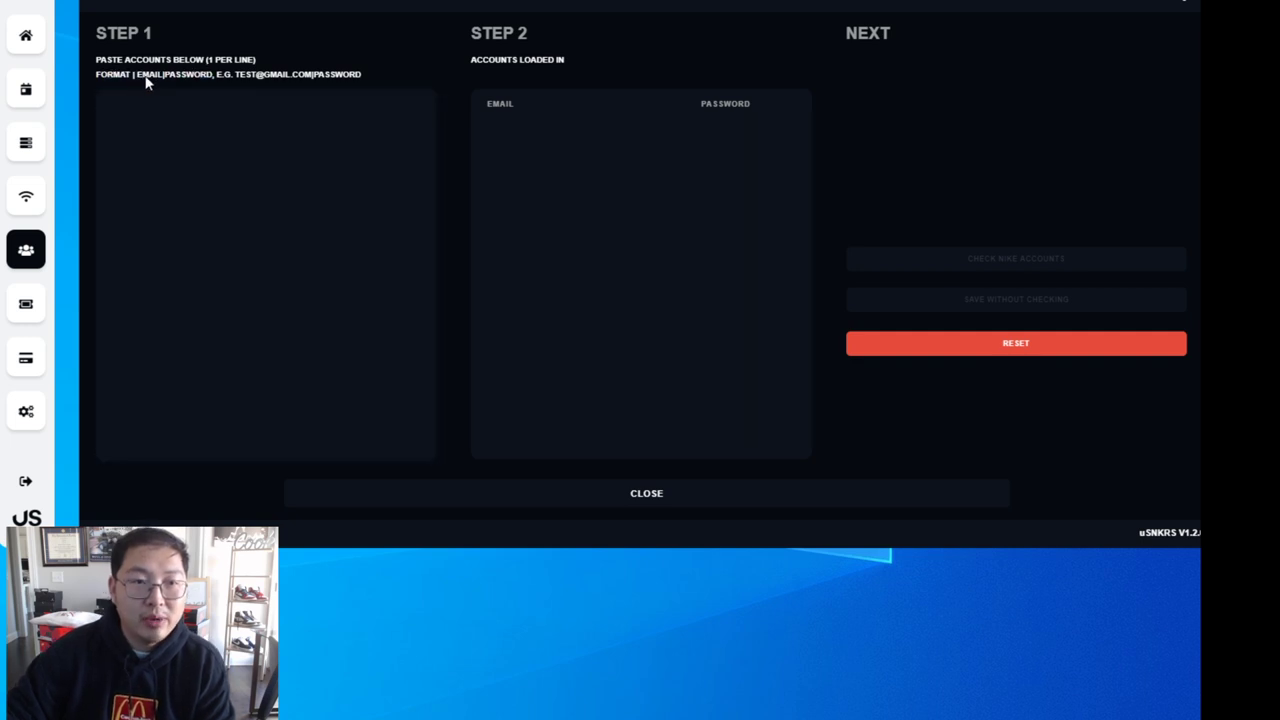
drag(160, 78, 212, 77)
key(ctrl+c)
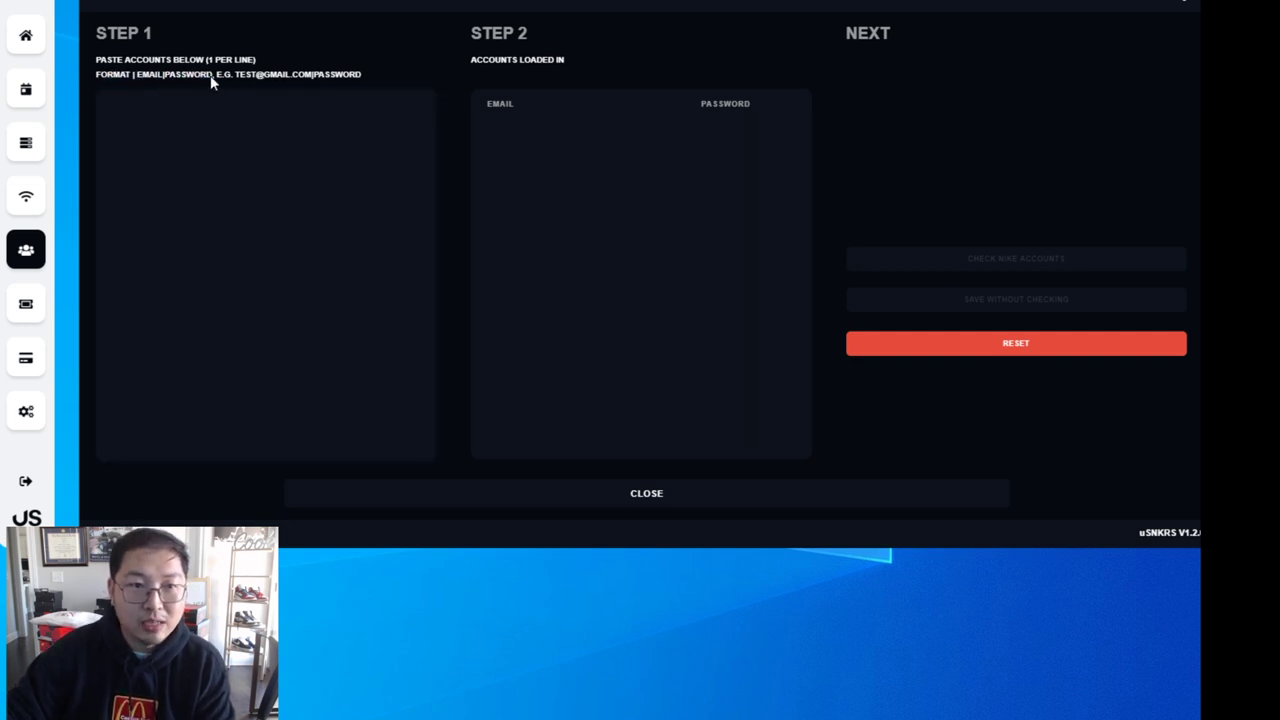
drag(517, 155, 523, 171)
- In Notepad, replace EMAIL and PASSWORD in the pasted template with the account's credentials
key(ctrl+v)
drag(236, 195, 201, 195)
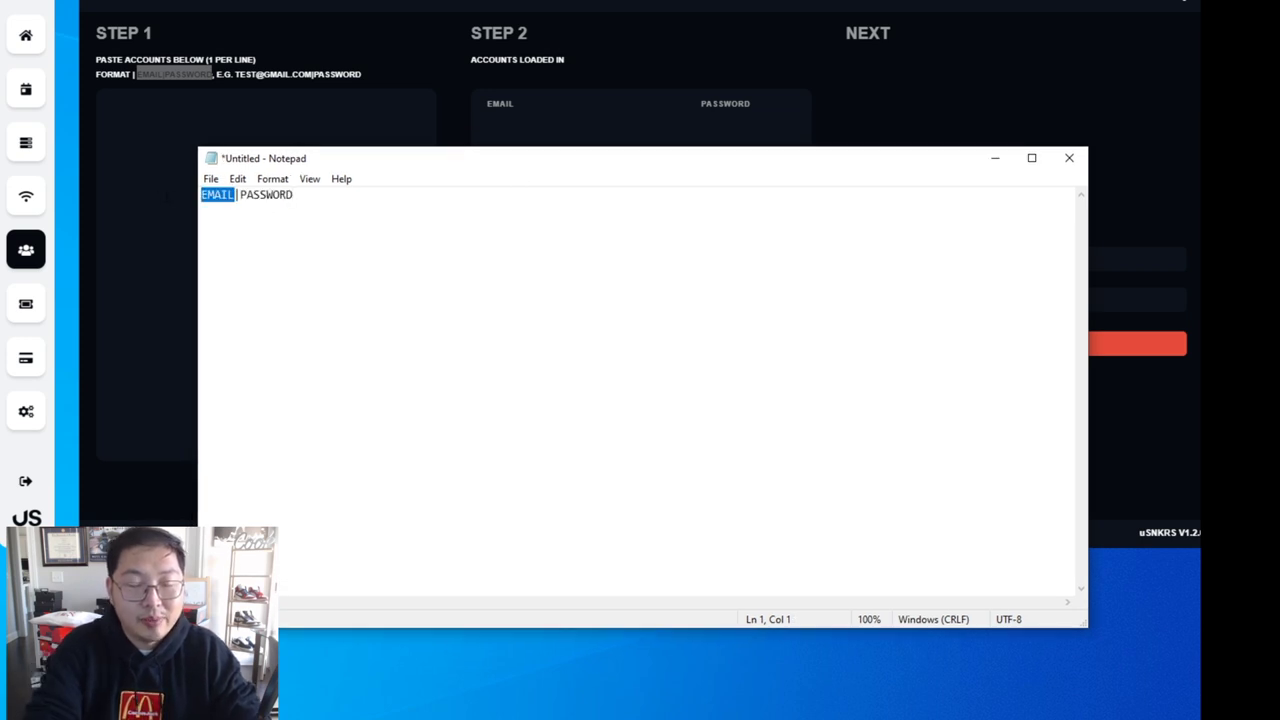
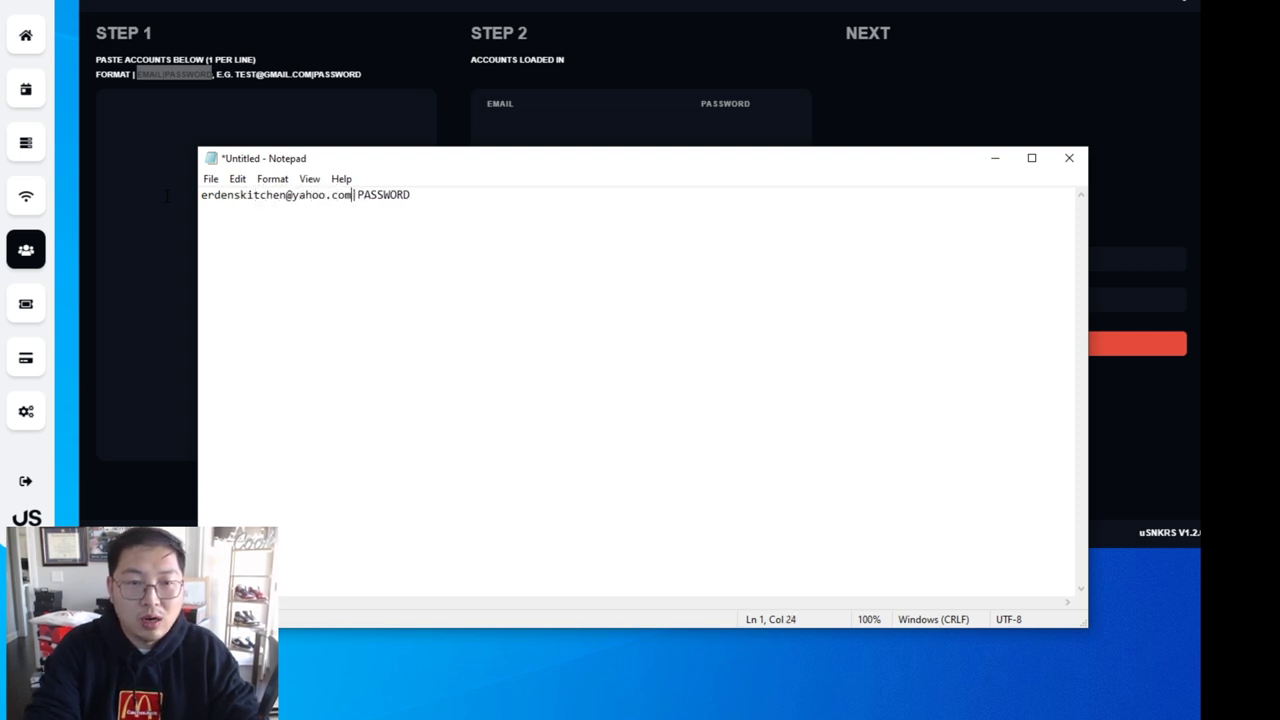
drag(357, 194, 537, 218)
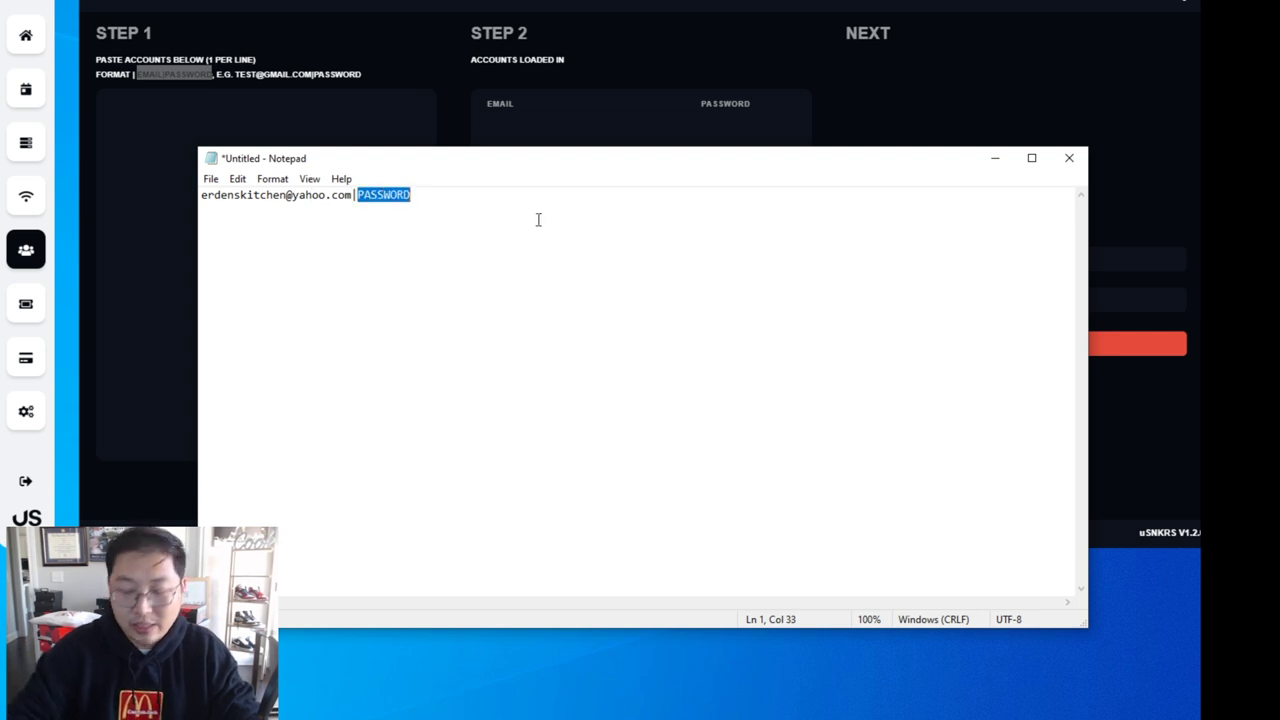
text(123456789)
key(ctrl+a)
key(ctrl+c)
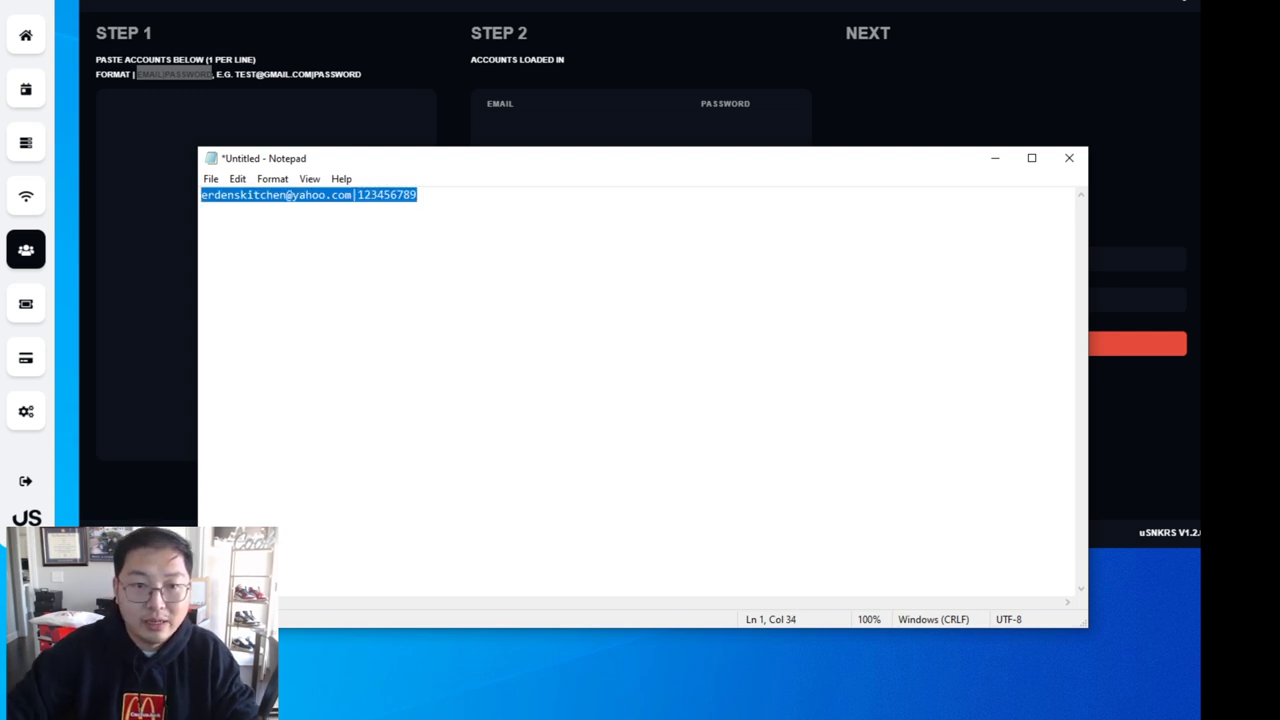
- Paste the finished account line into uSNKRS's account paste box
click(995, 165)
click(226, 171)
key(ctrl+v)
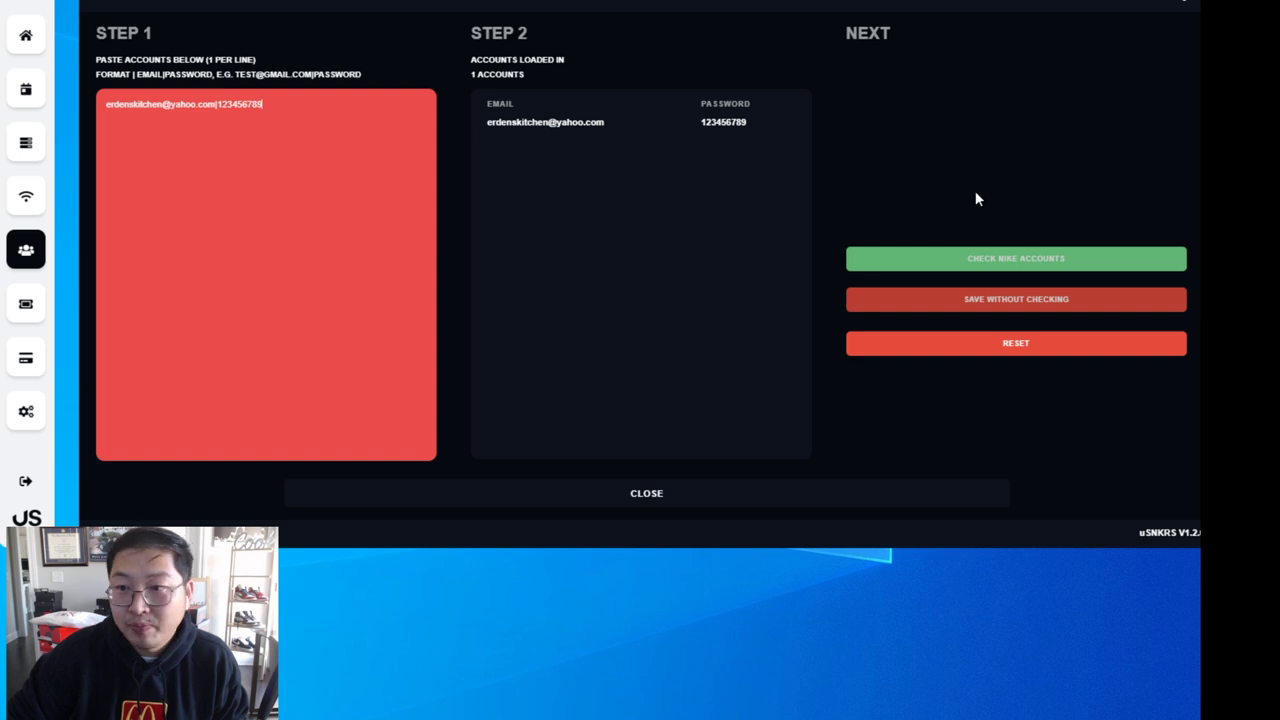
- Advance the loaded account to the checking step, with United States as login country
click(1020, 306)
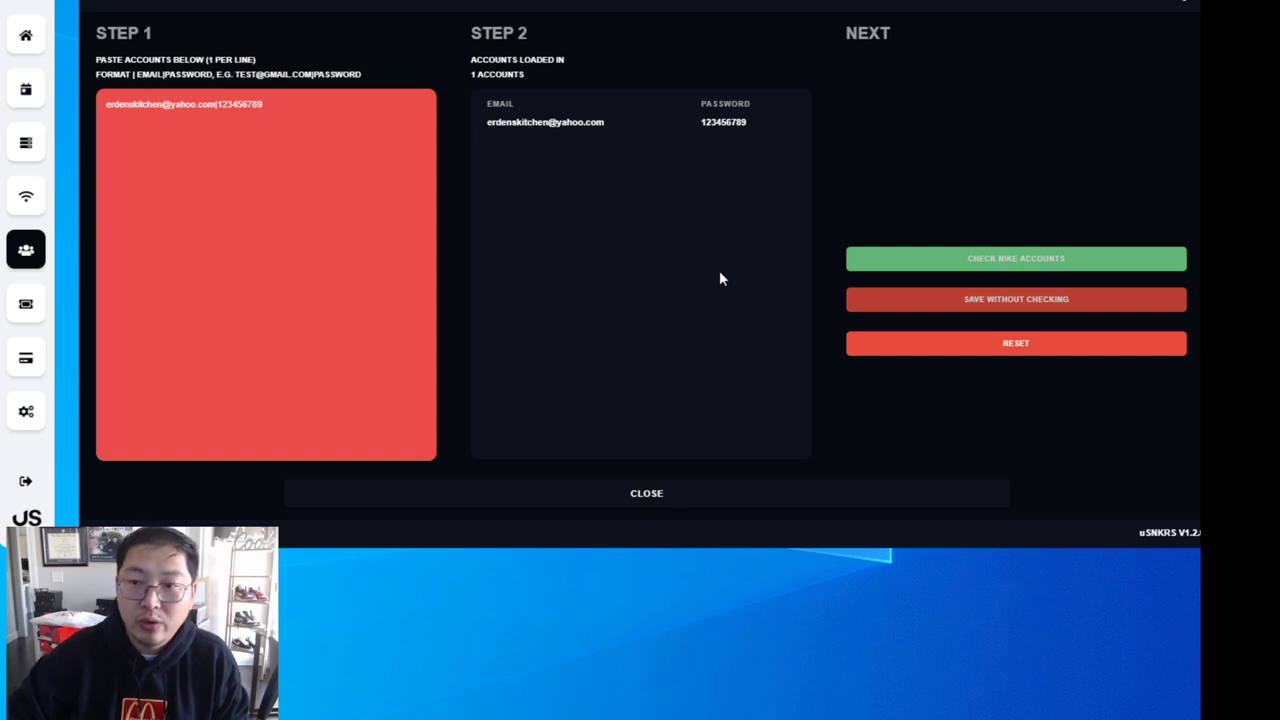
click(1016, 260)
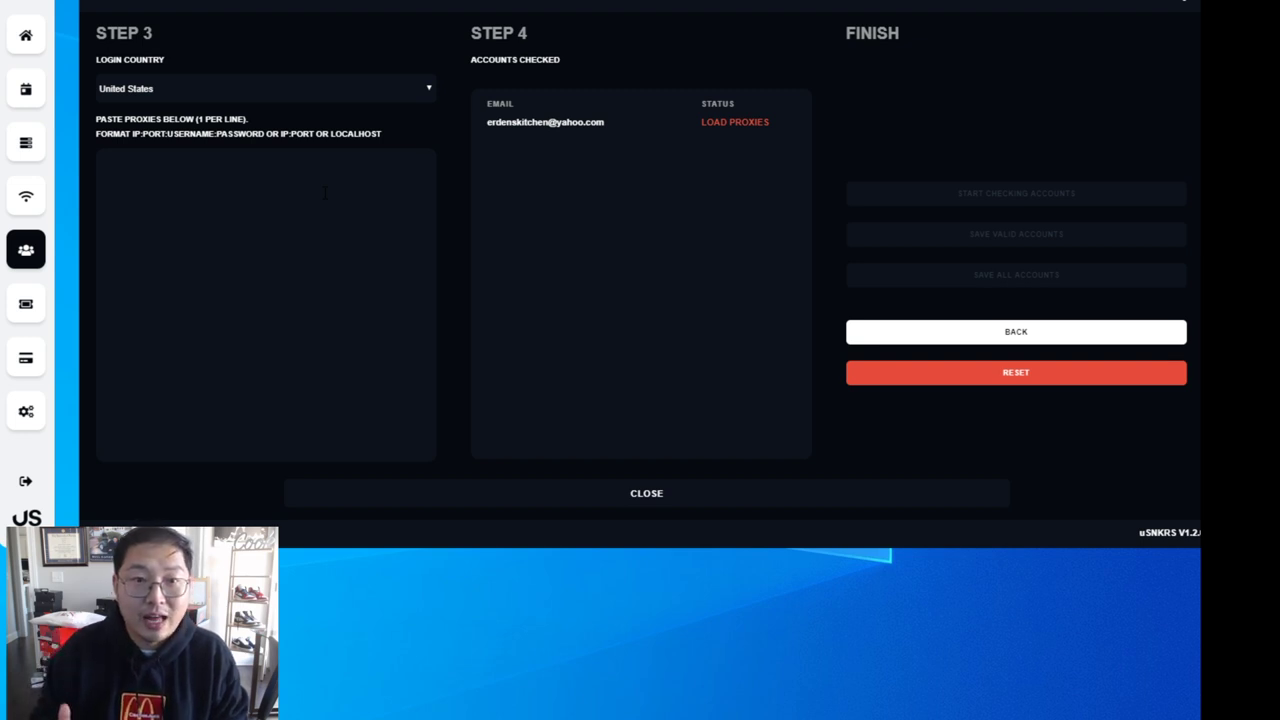
- Return from the proxy step to Step 1/2 and save the account unchecked
click(325, 192)
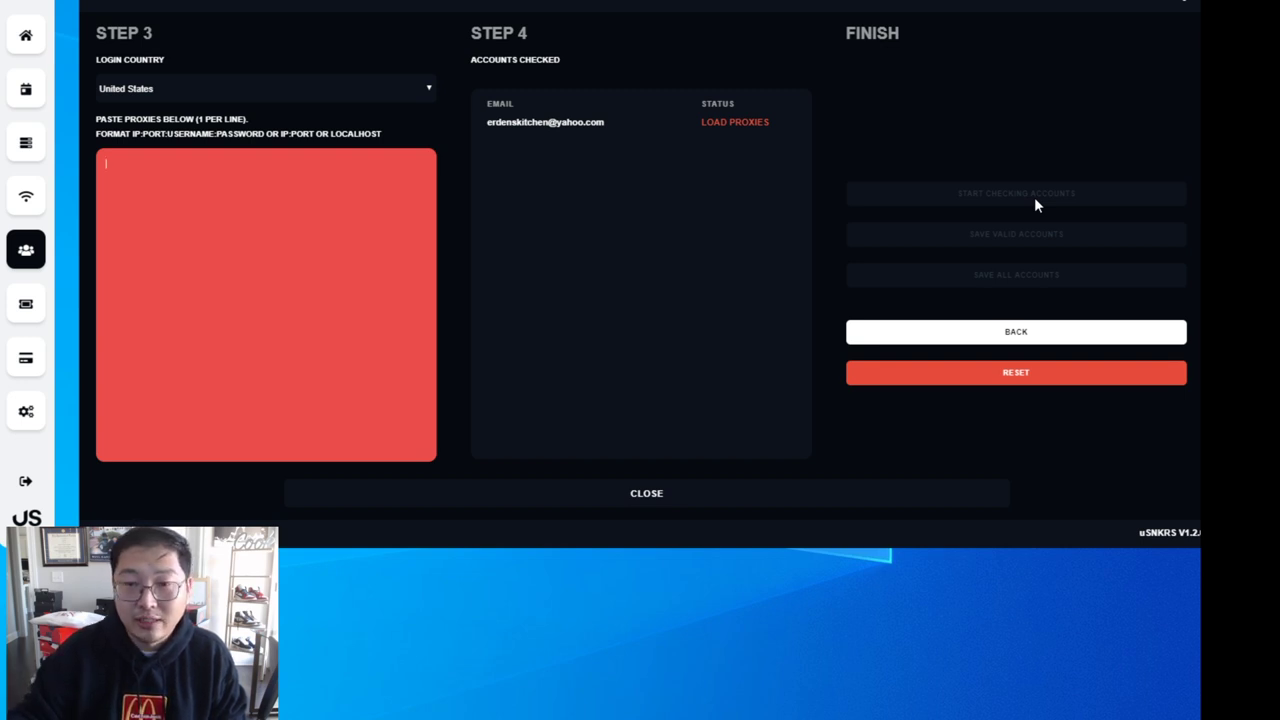
click(1016, 331)
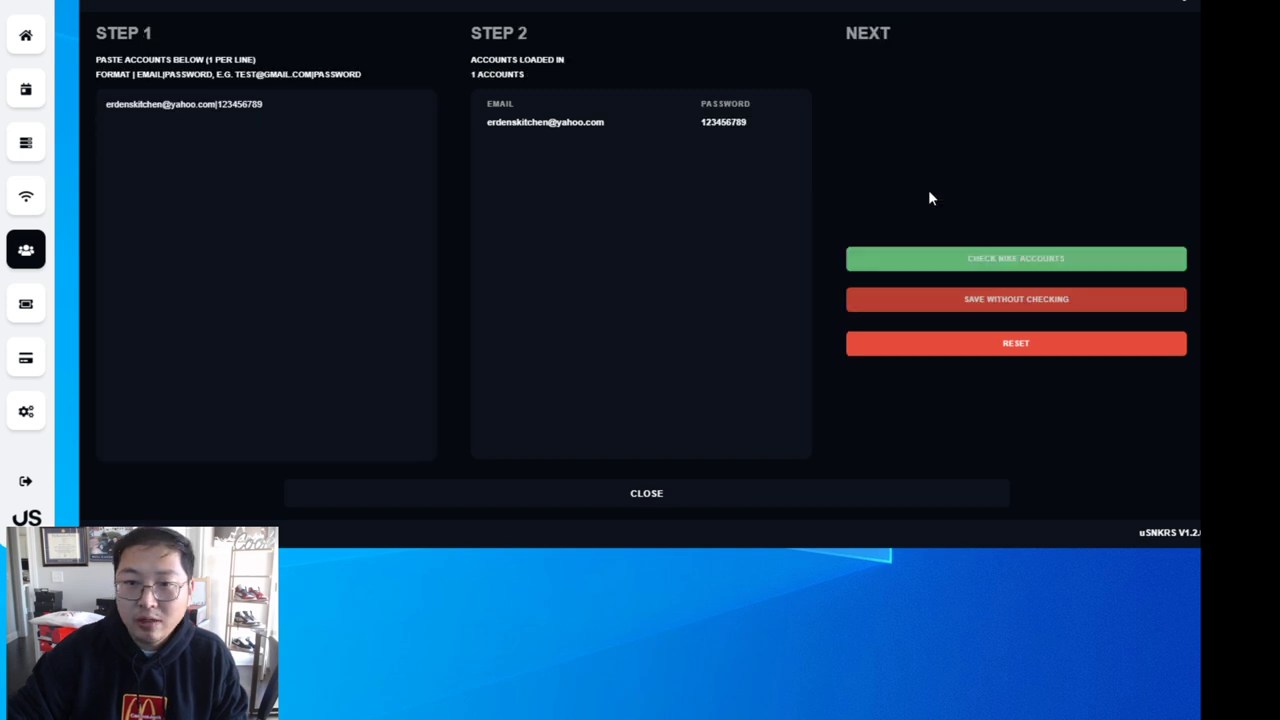
click(1027, 303)
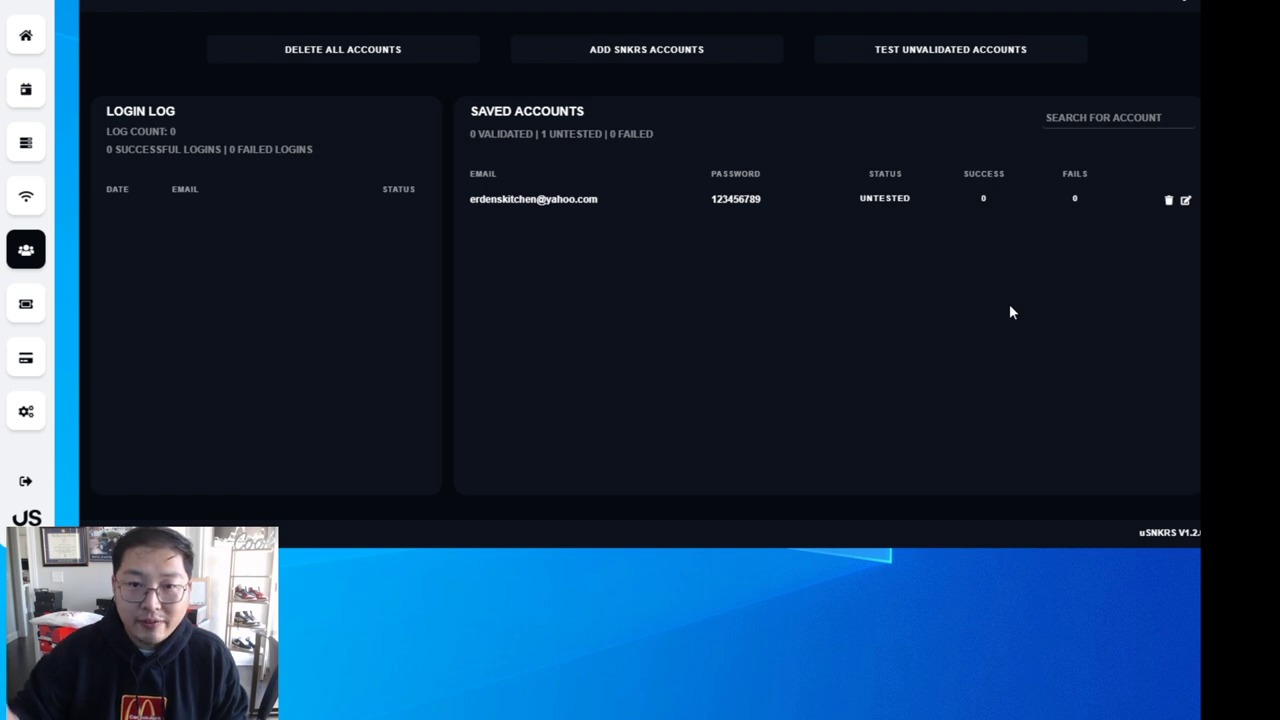
- Show the Draw Profiles page, listing the account as 1 not ready
click(32, 311)
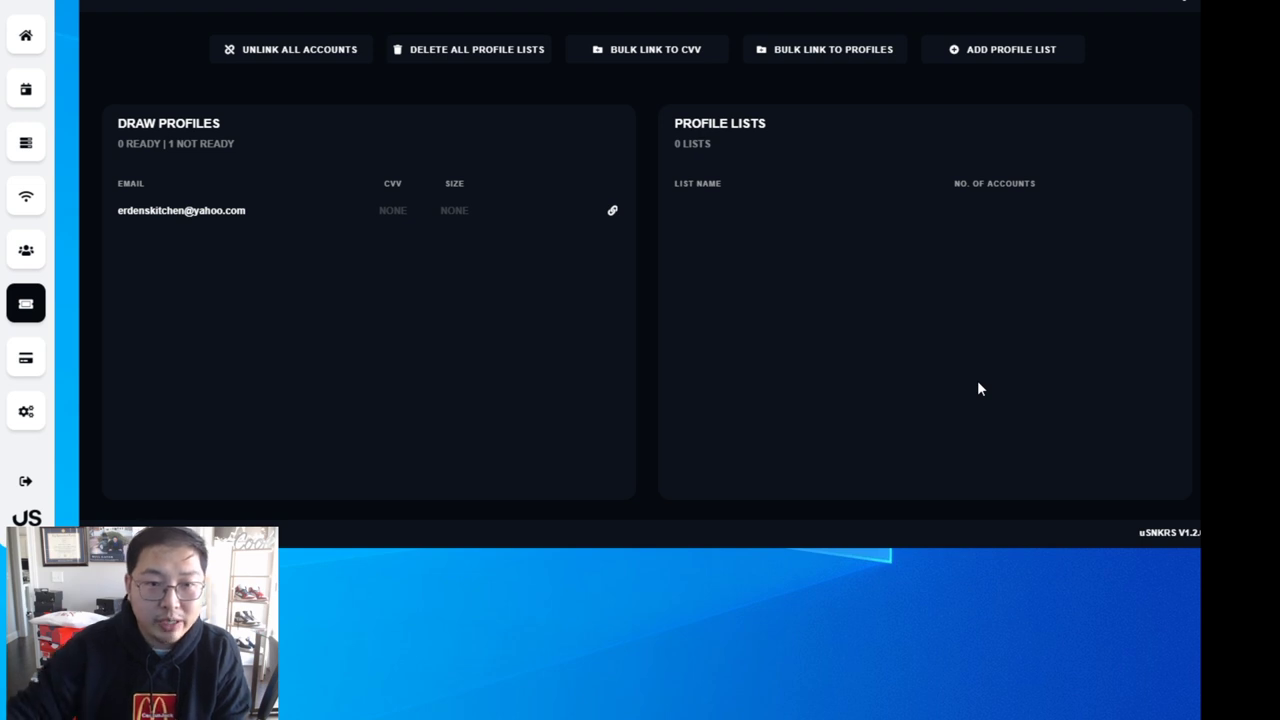
- On the Nike Filler page, edit the Visa card profile's expiry year and save it
click(27, 372)
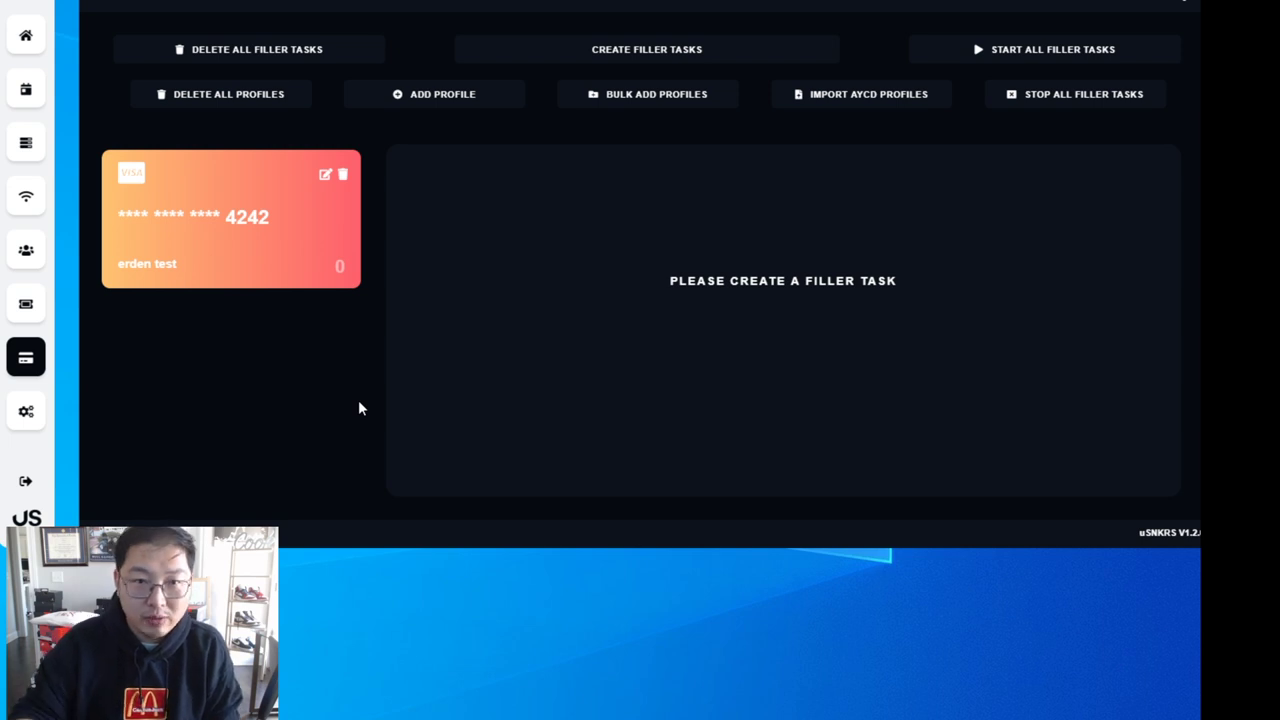
click(325, 174)
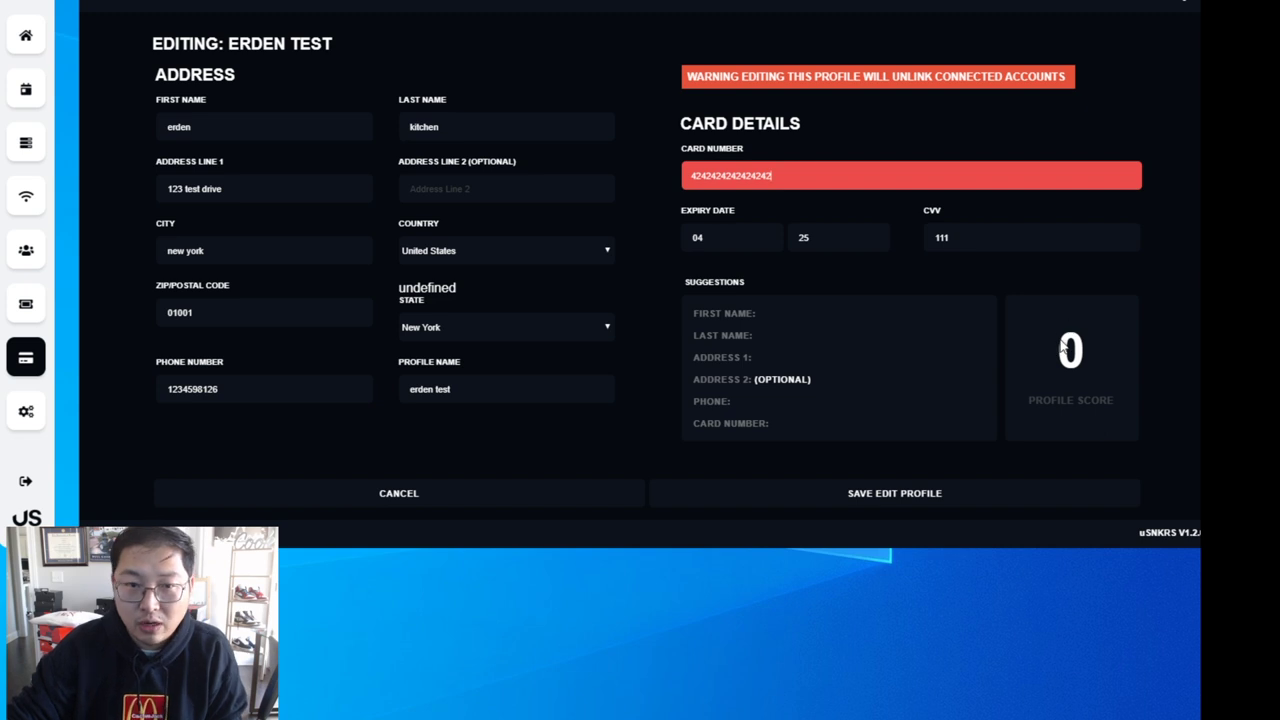
click(840, 241)
click(854, 273)
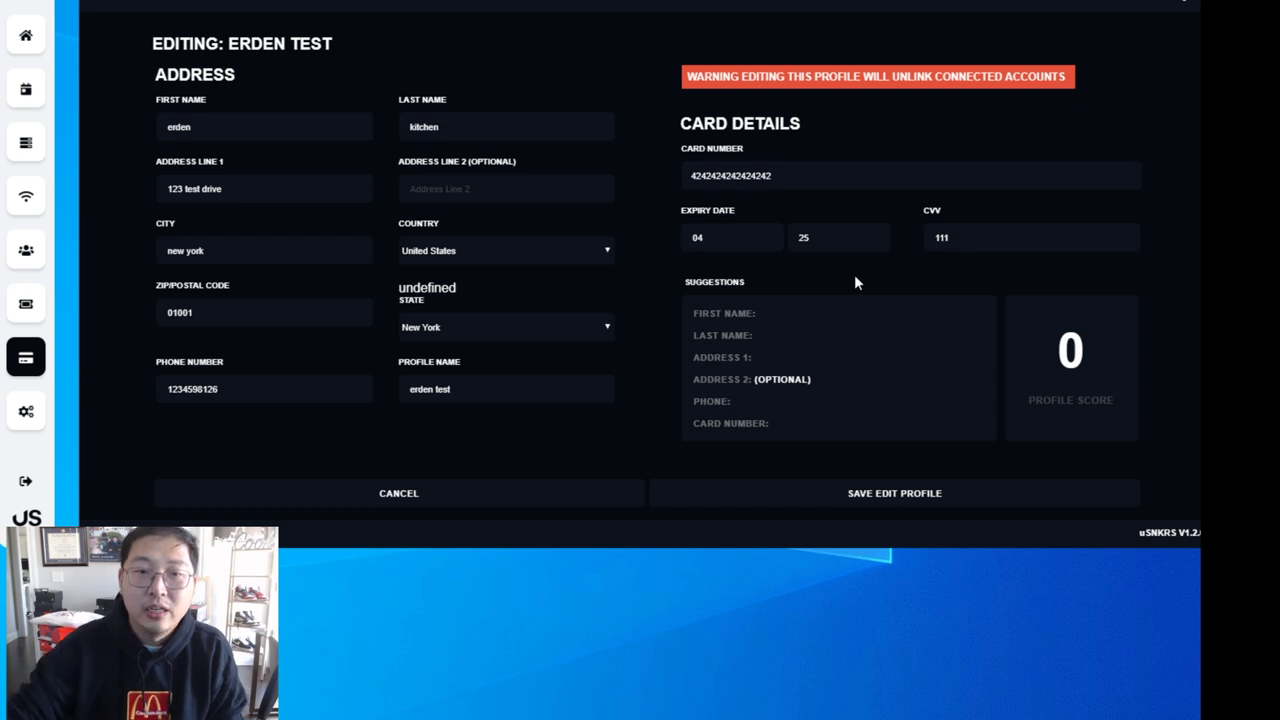
click(906, 493)
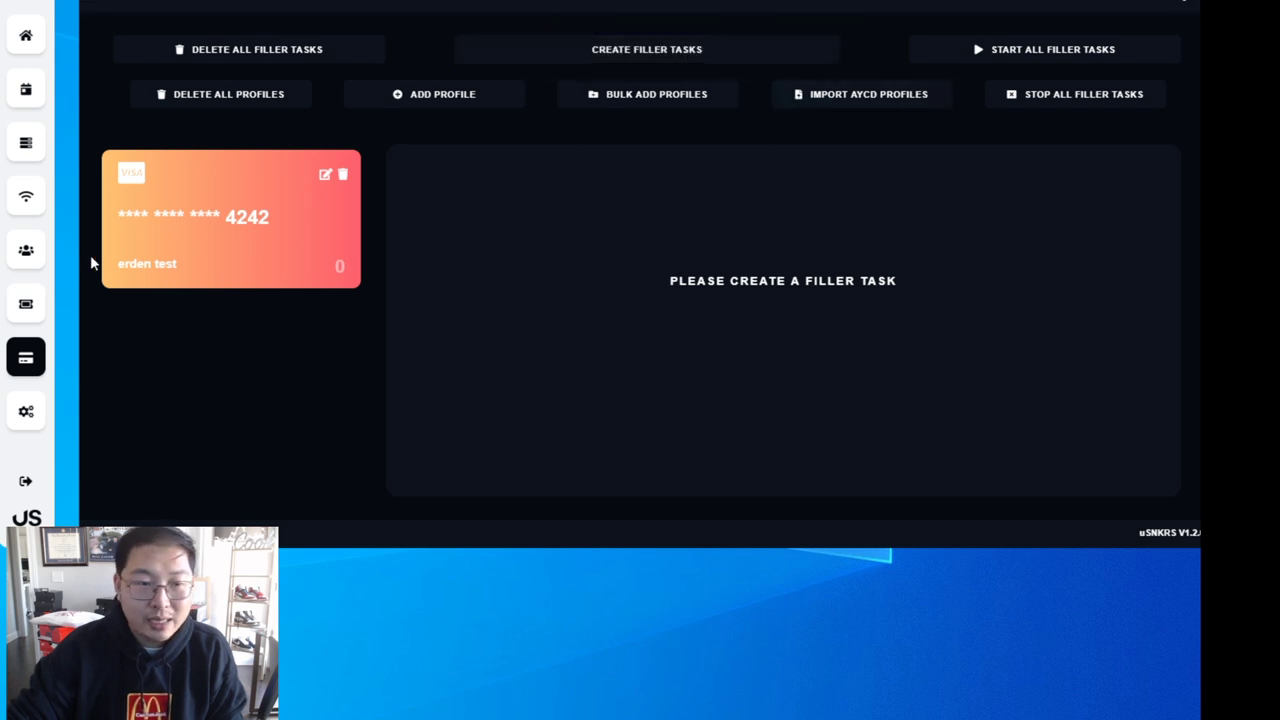
- Link the Nike account's draw profile to the test billing profile with size US 7
click(26, 306)
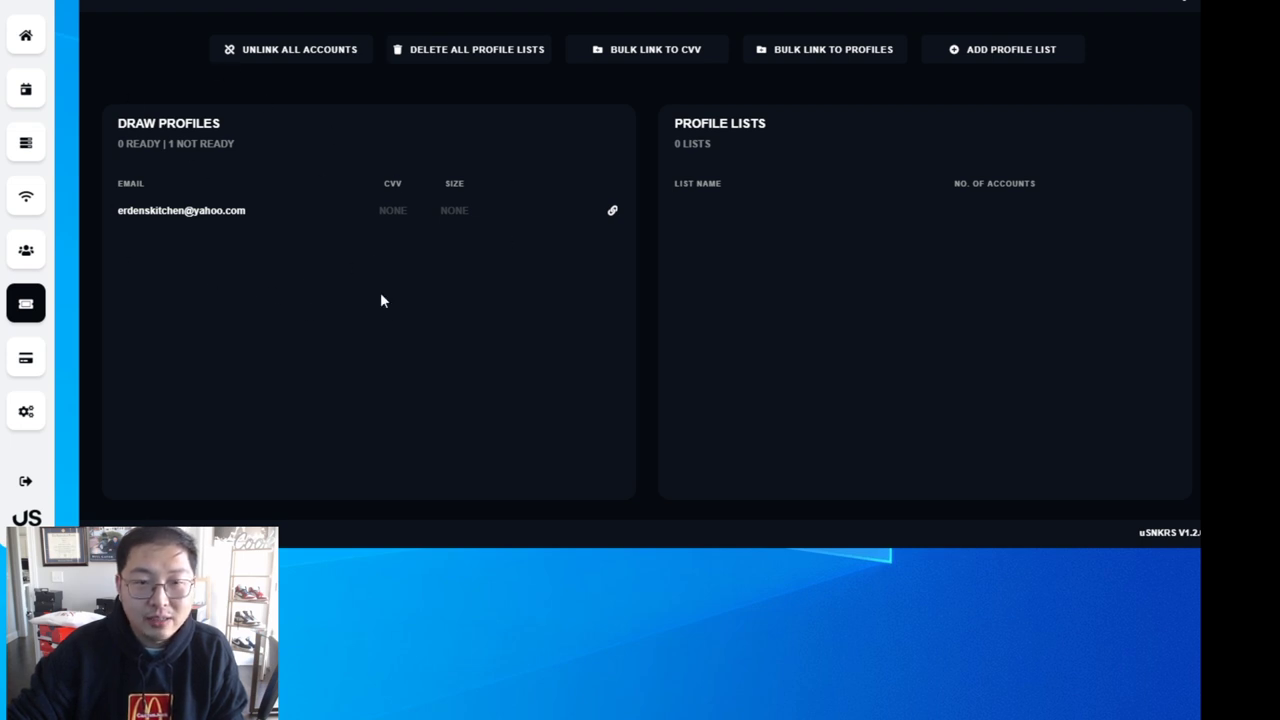
click(612, 210)
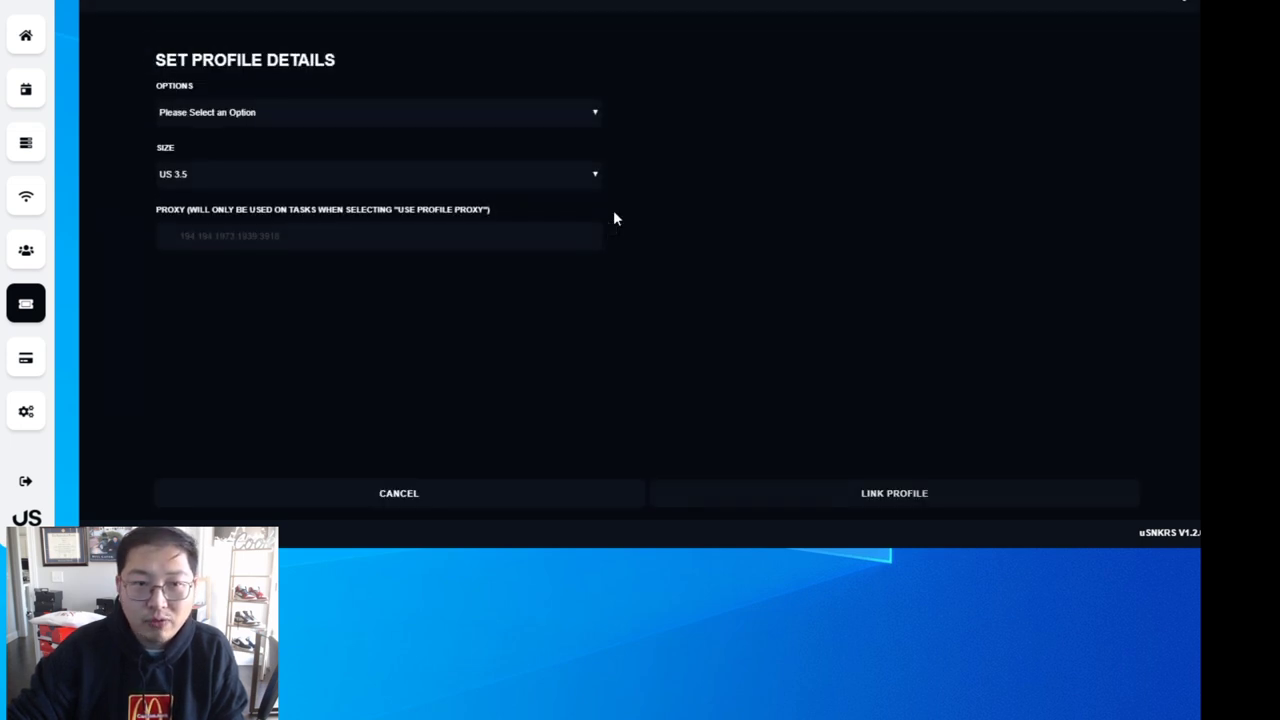
click(254, 114)
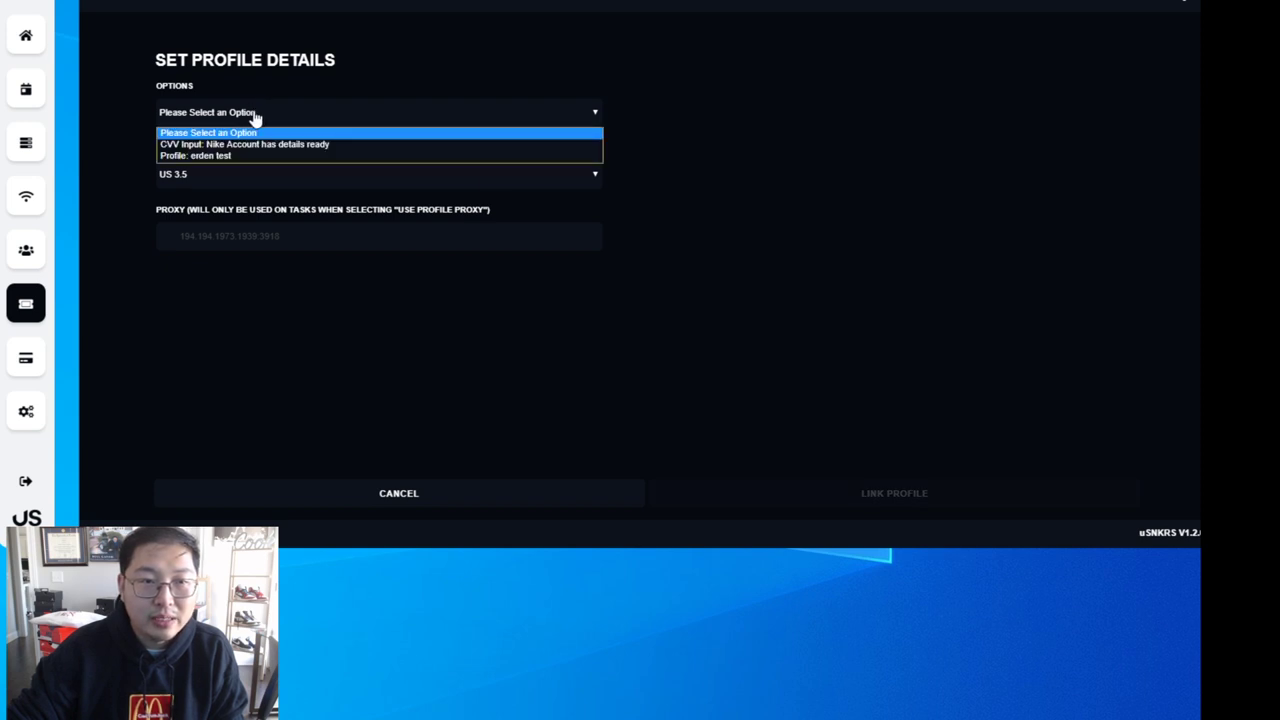
click(246, 158)
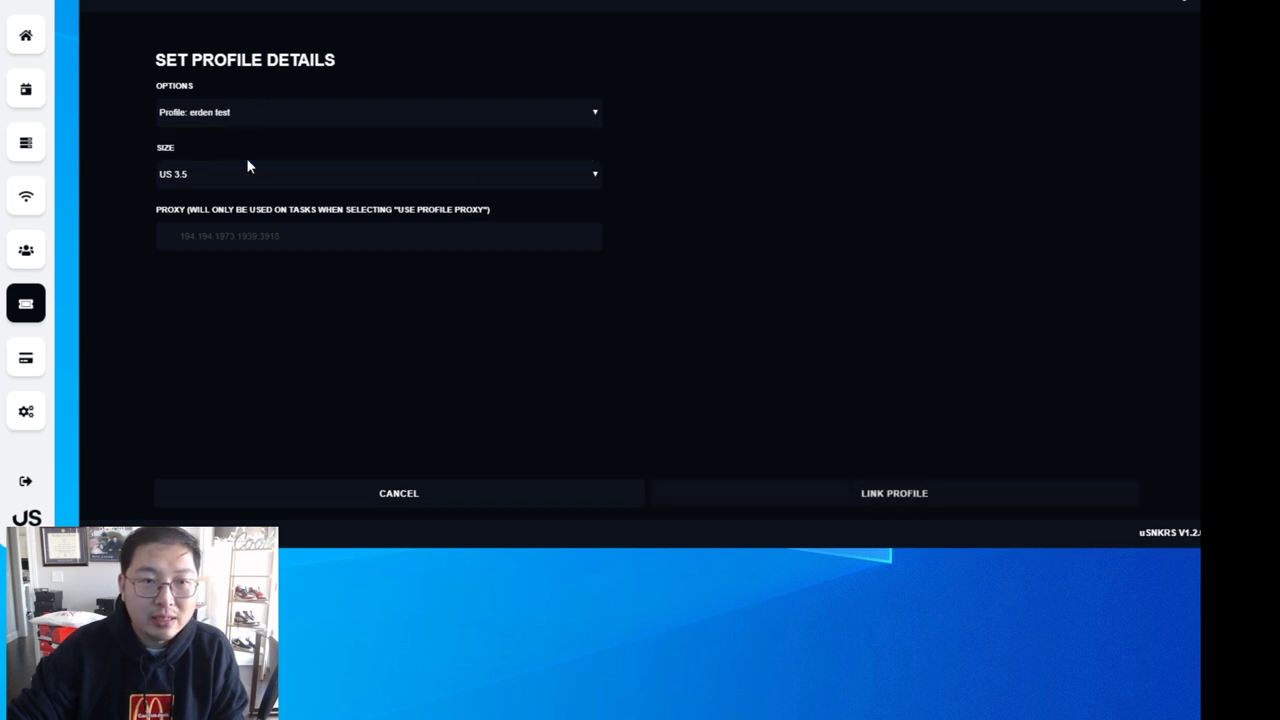
click(240, 184)
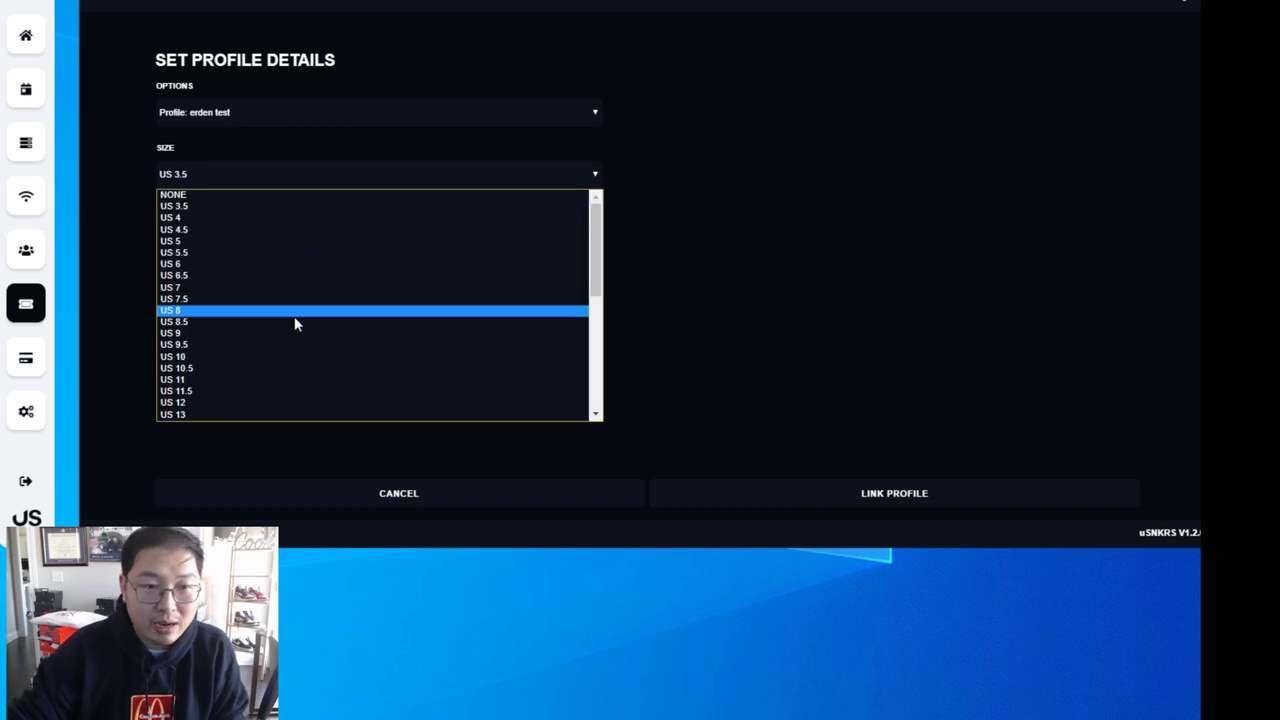
click(278, 289)
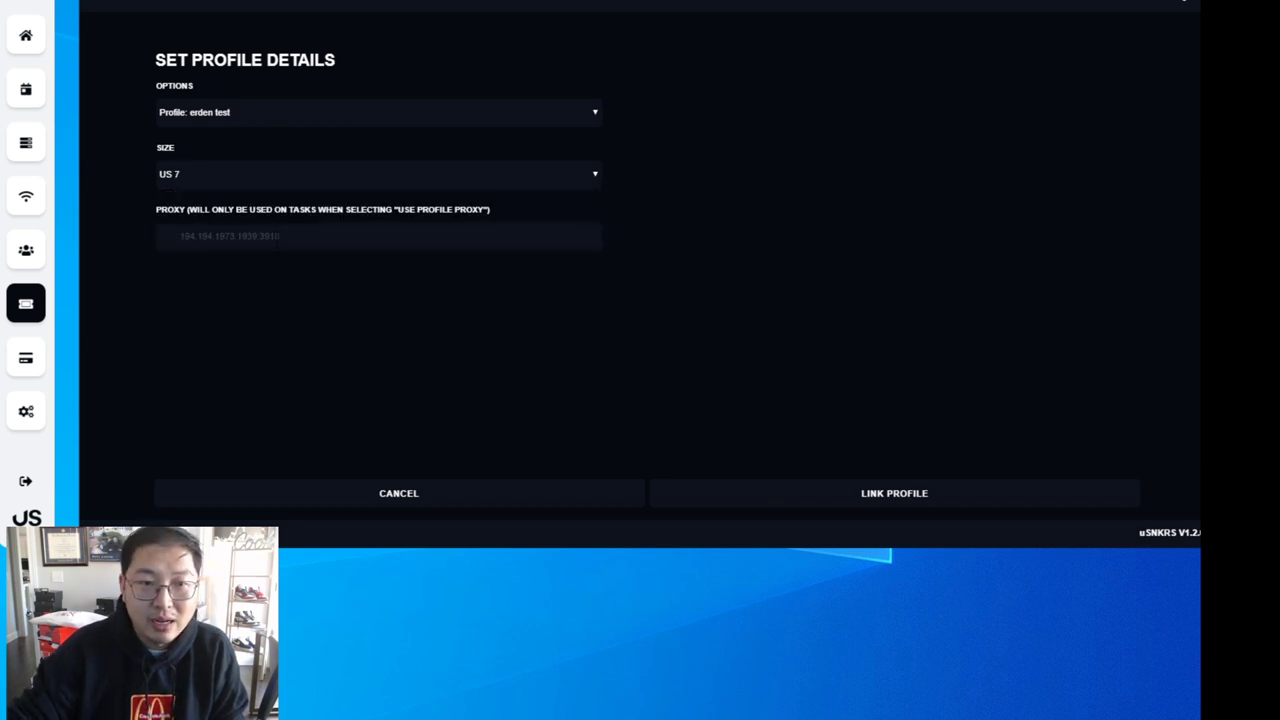
drag(157, 211, 474, 214)
click(511, 214)
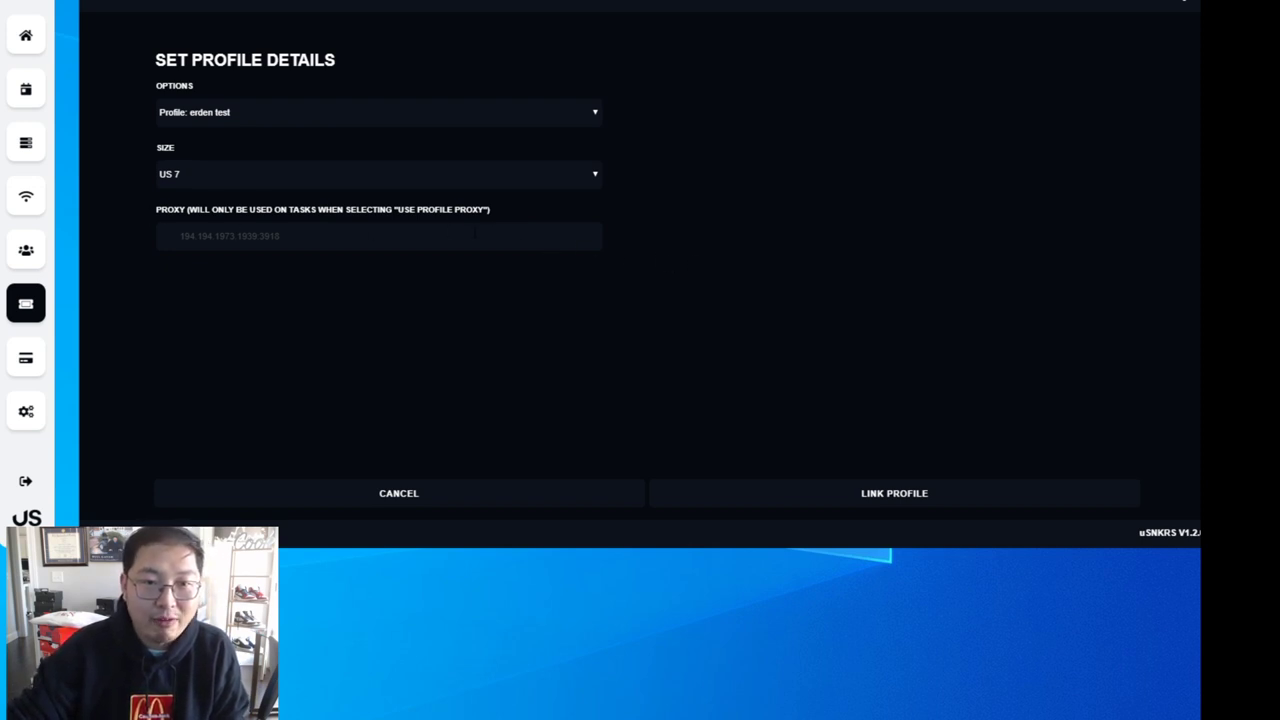
click(907, 496)
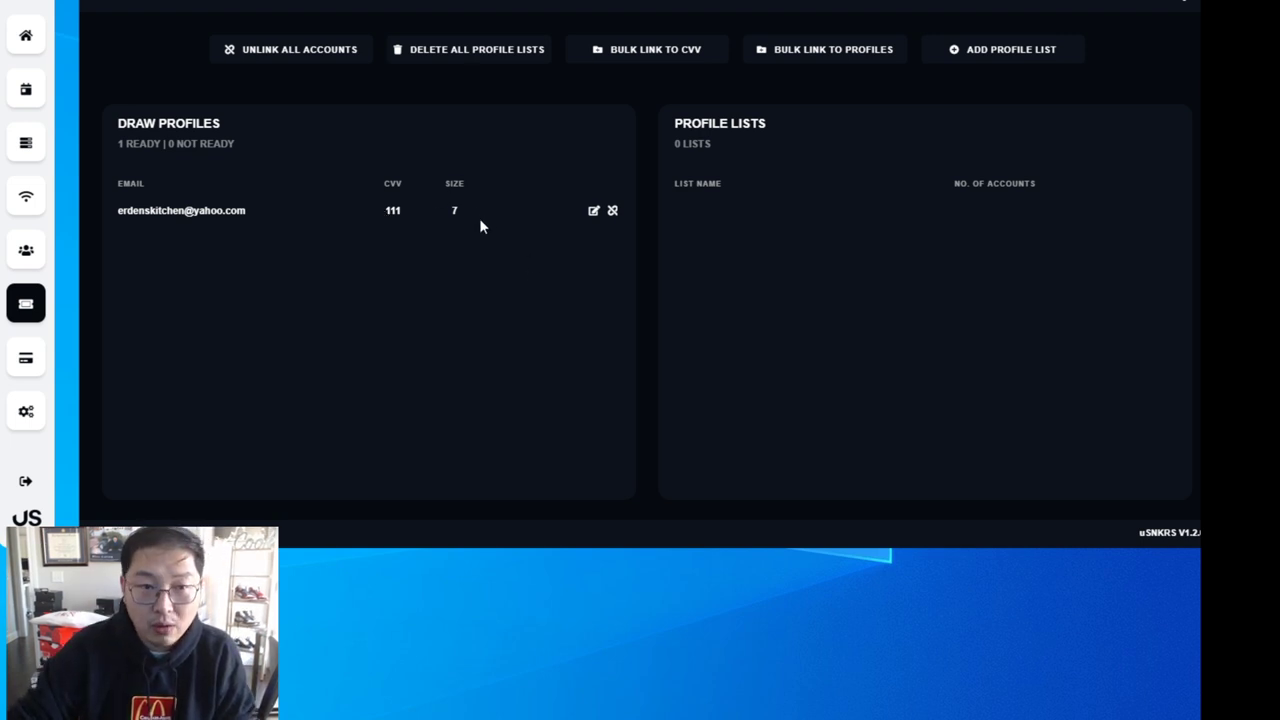
- Unlink the draw profile and relink it via CVV Input with the card's CVV
click(613, 210)
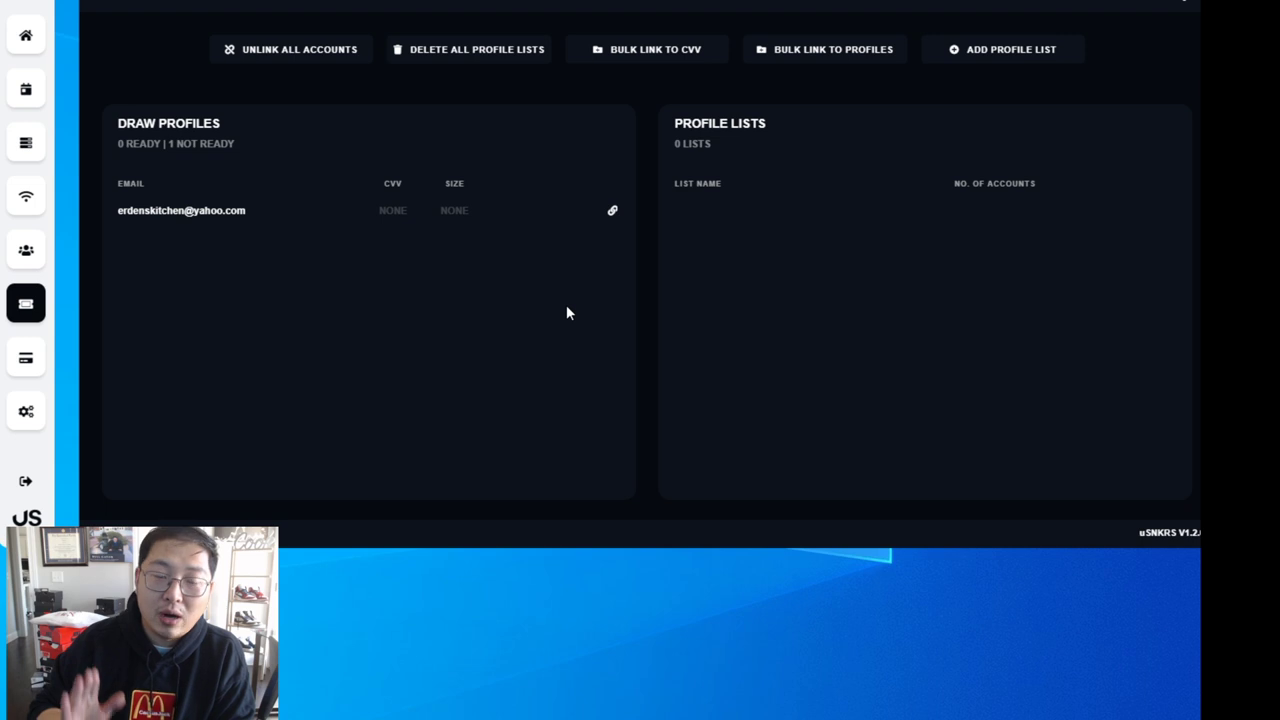
click(613, 210)
click(353, 114)
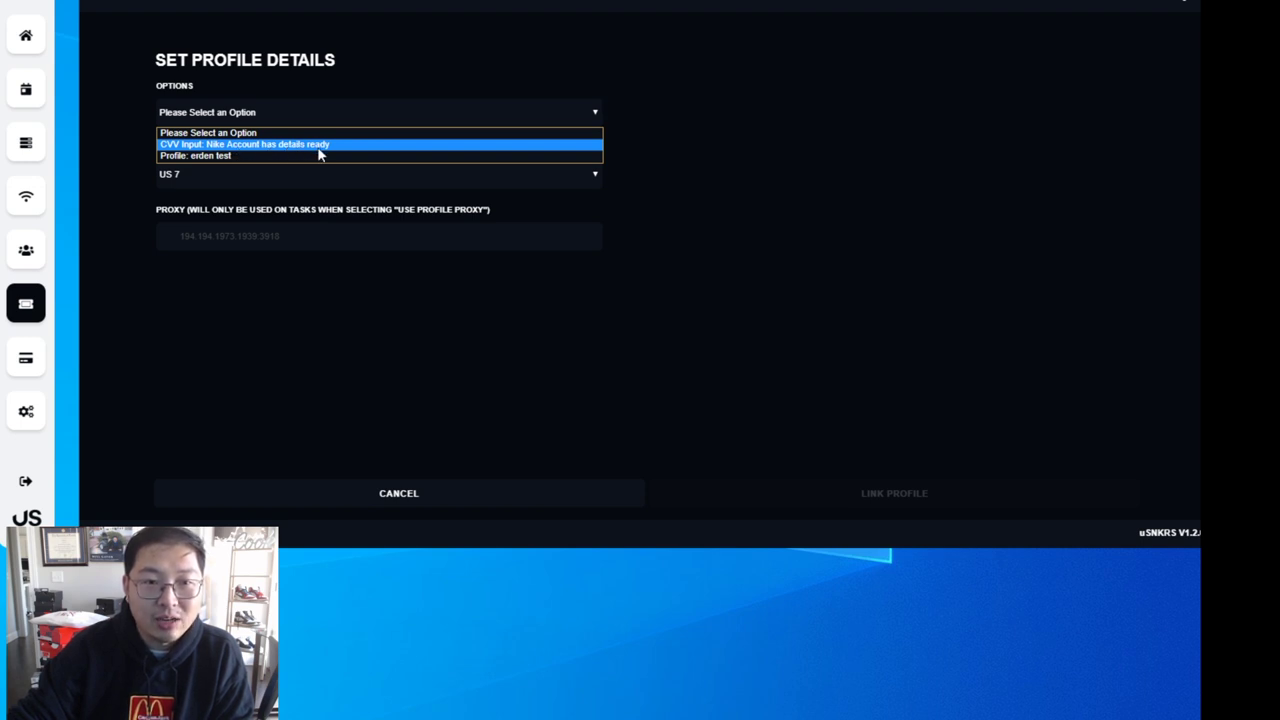
click(320, 154)
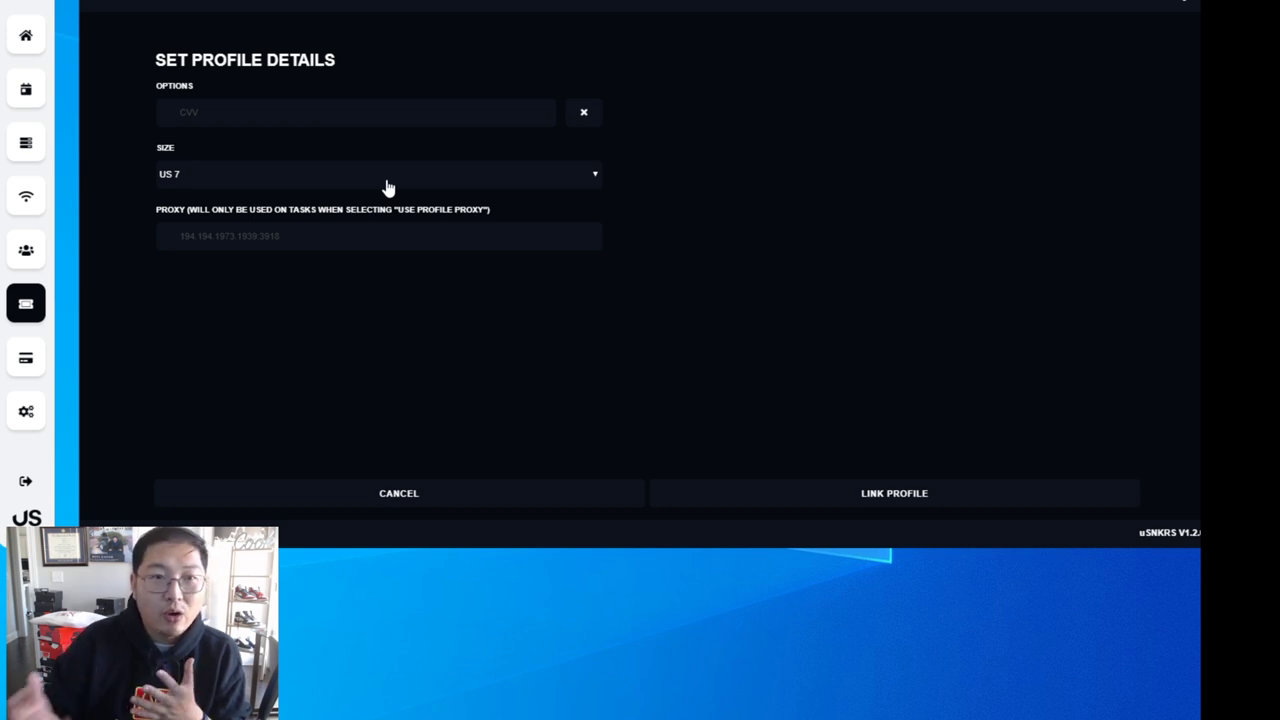
click(270, 115)
text(111)
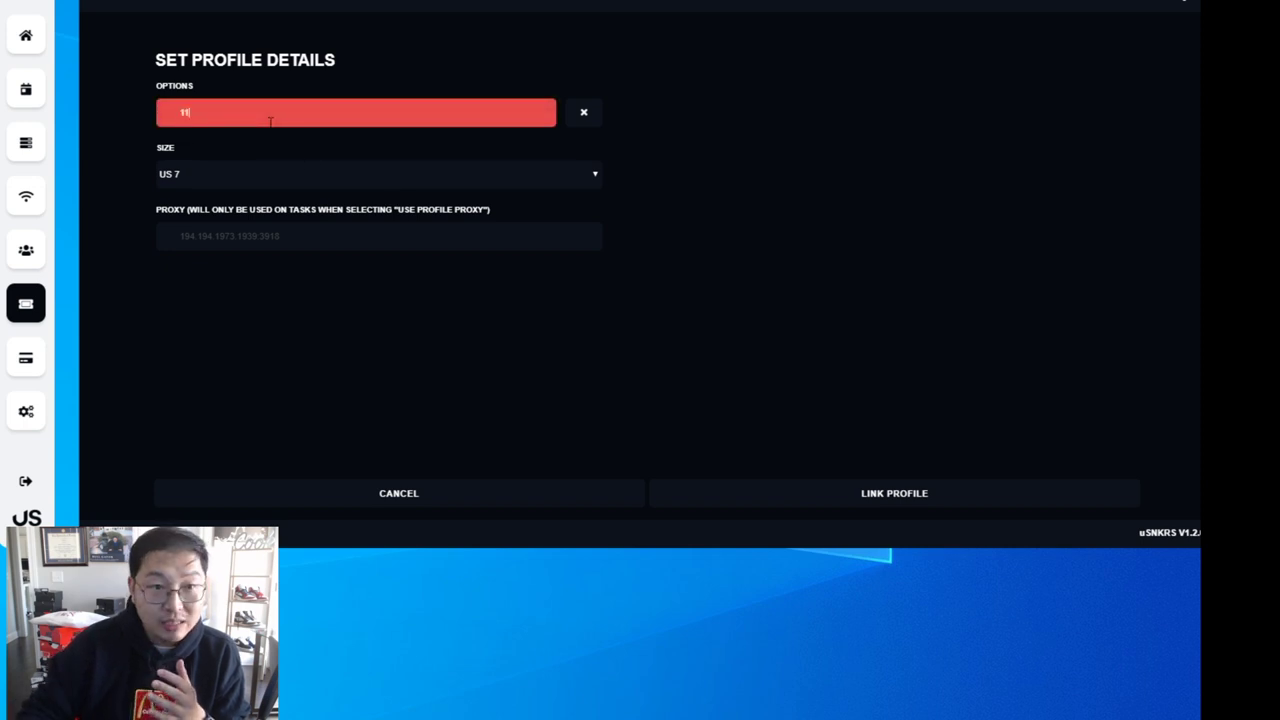
click(898, 495)
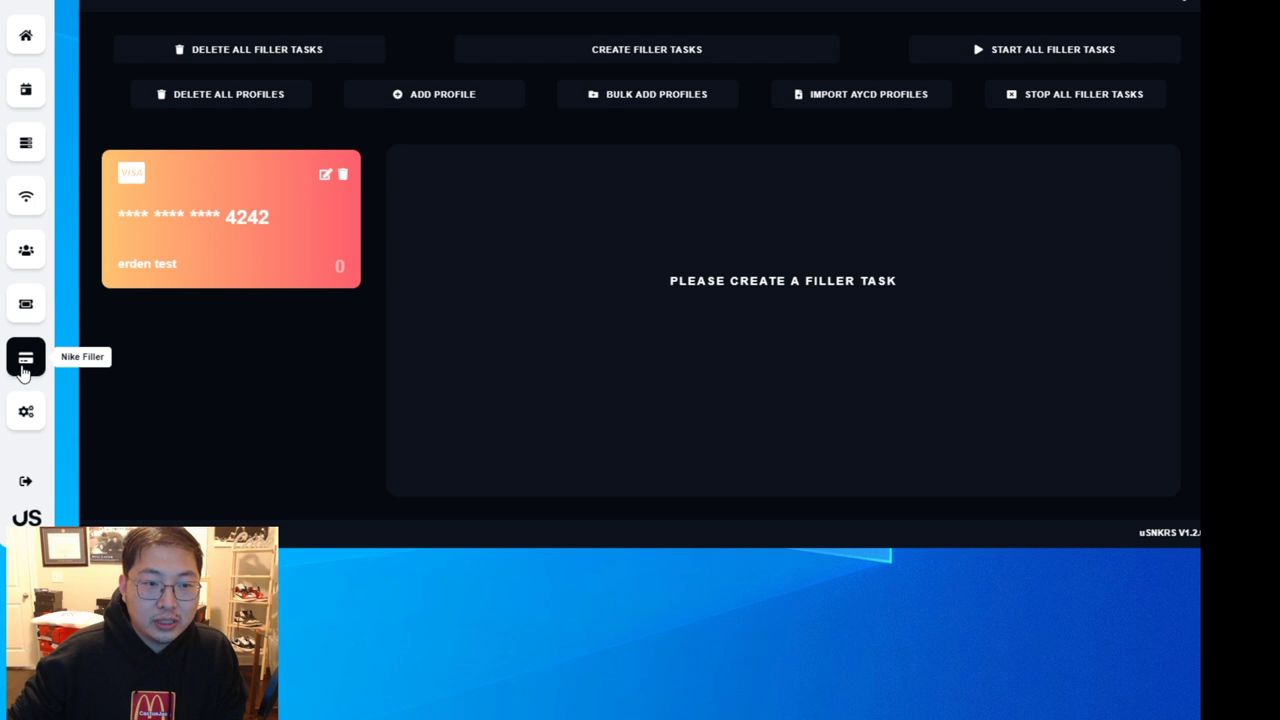
- Create a filler task pairing the Nike account and test billing profile on Local IP
click(646, 62)
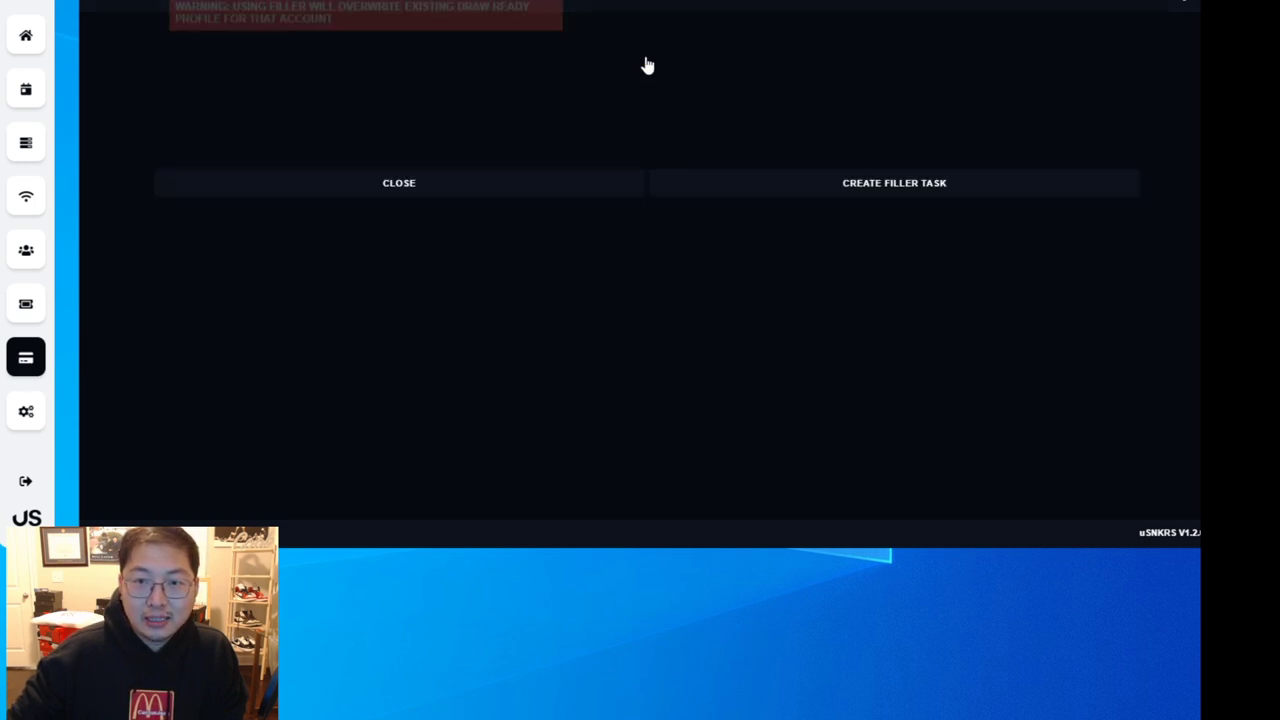
click(262, 68)
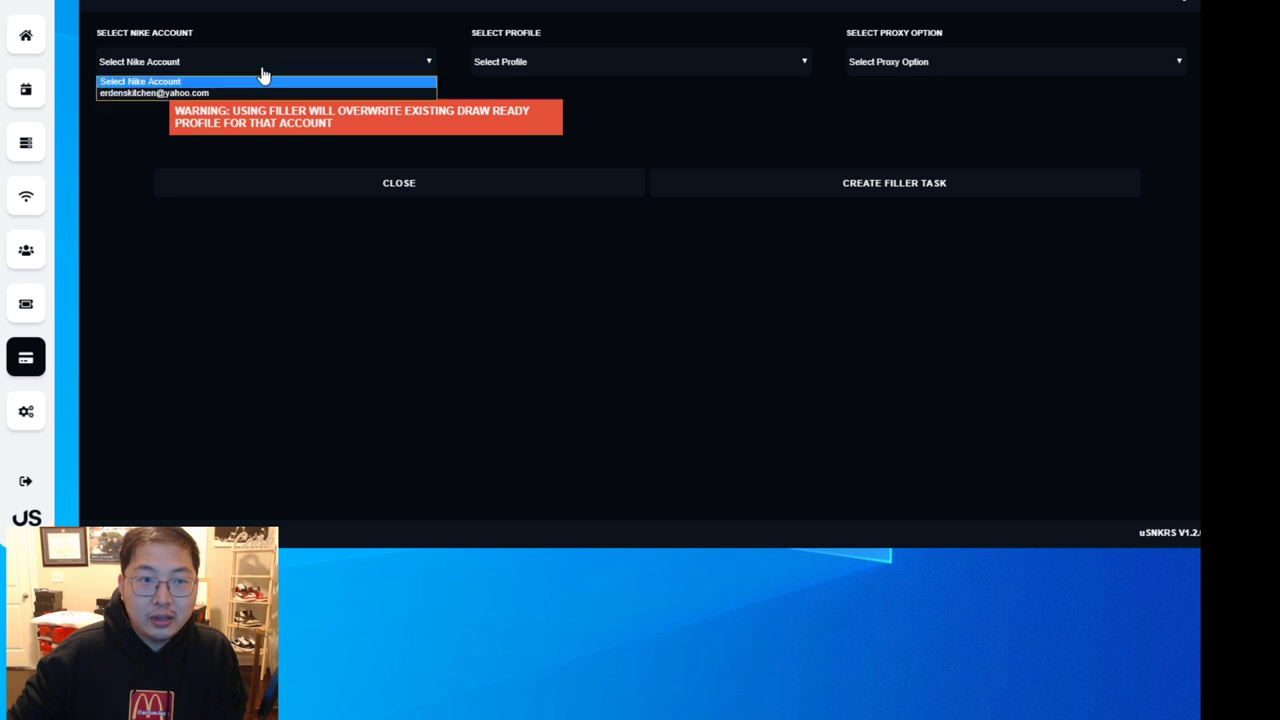
click(212, 94)
click(568, 66)
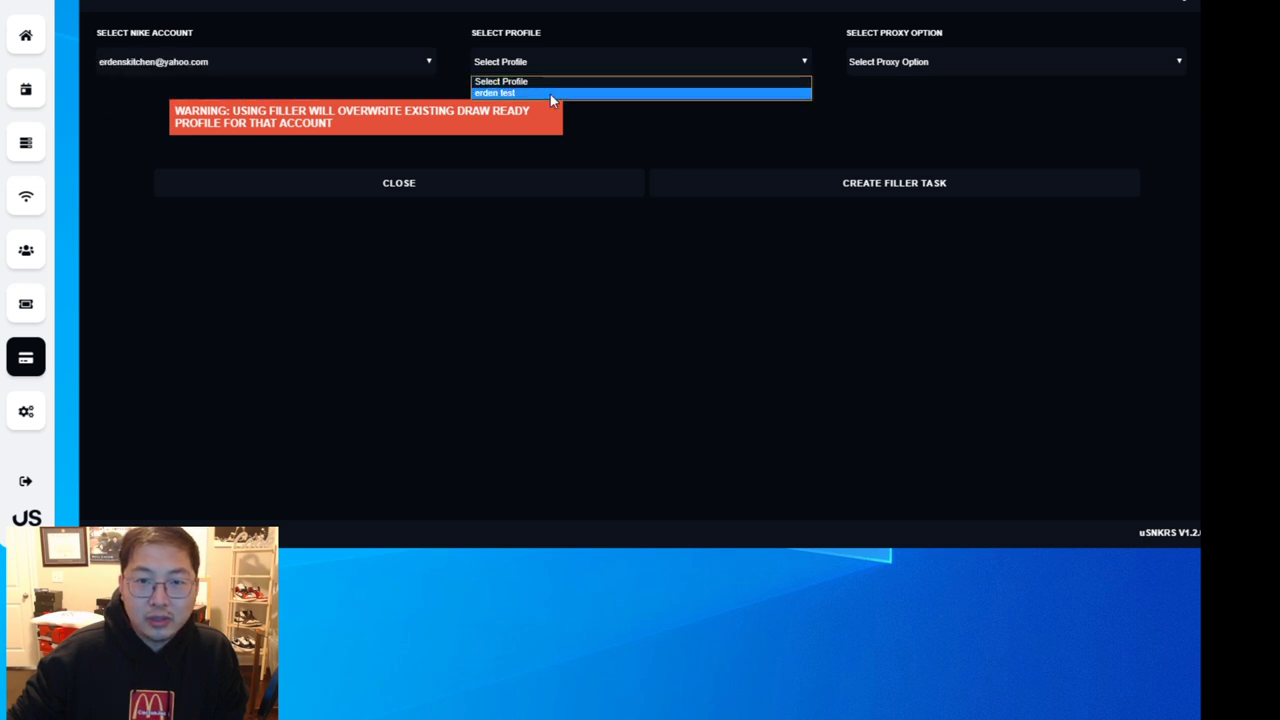
click(550, 93)
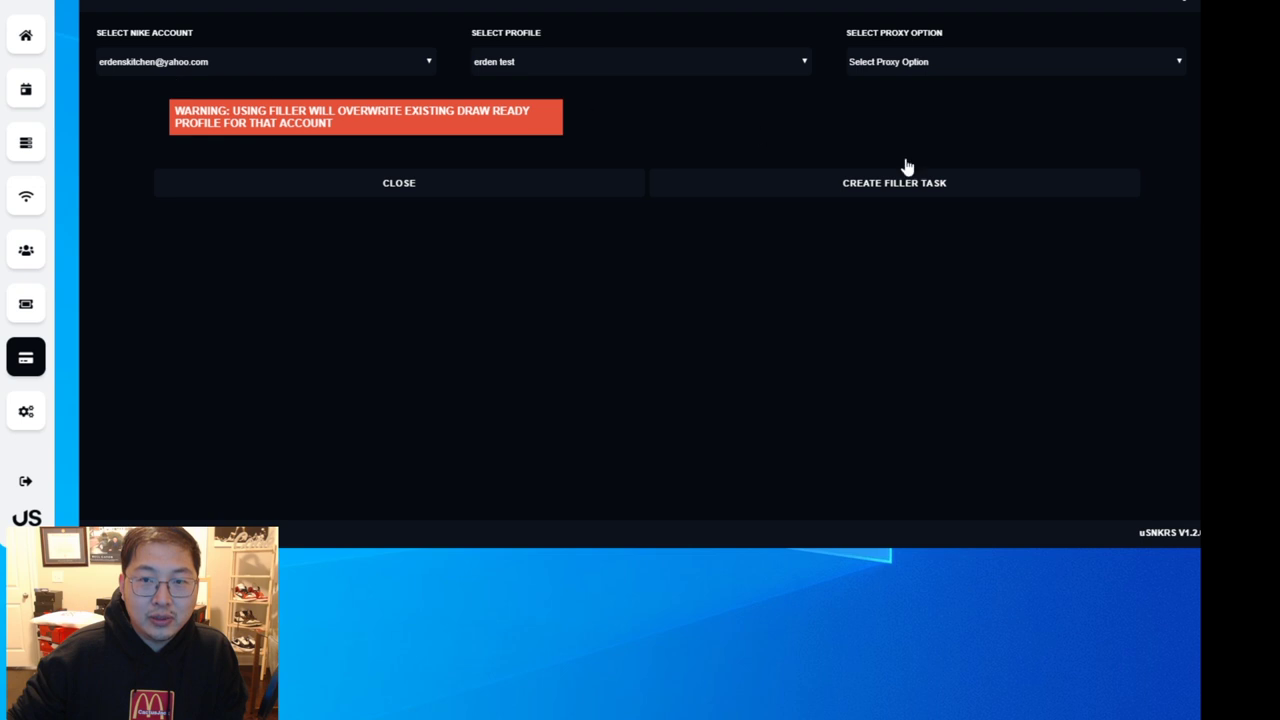
click(962, 62)
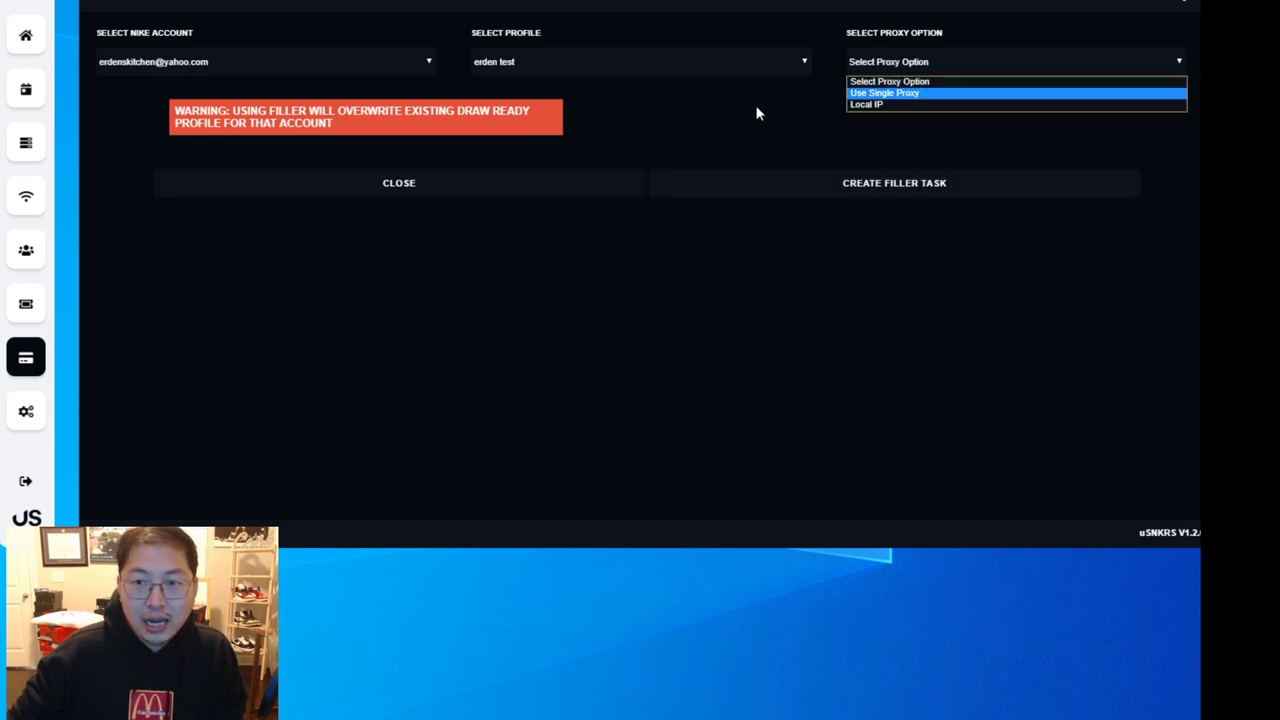
click(917, 105)
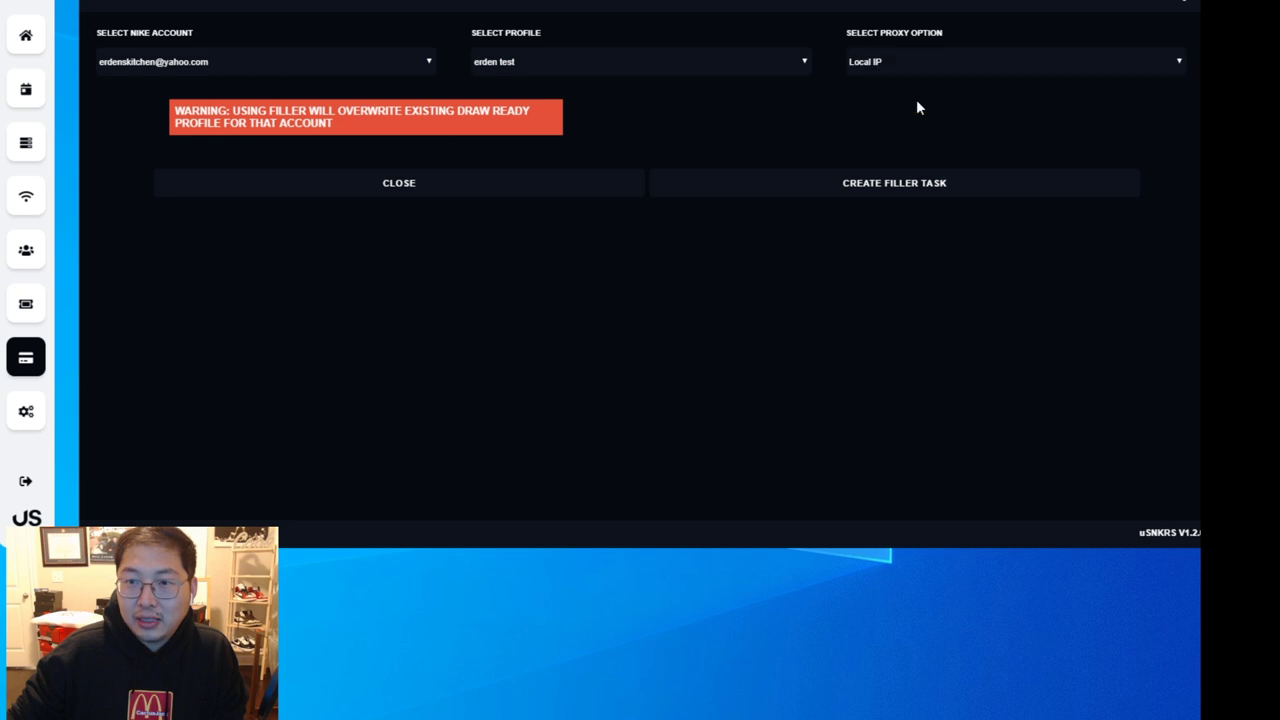
click(872, 182)
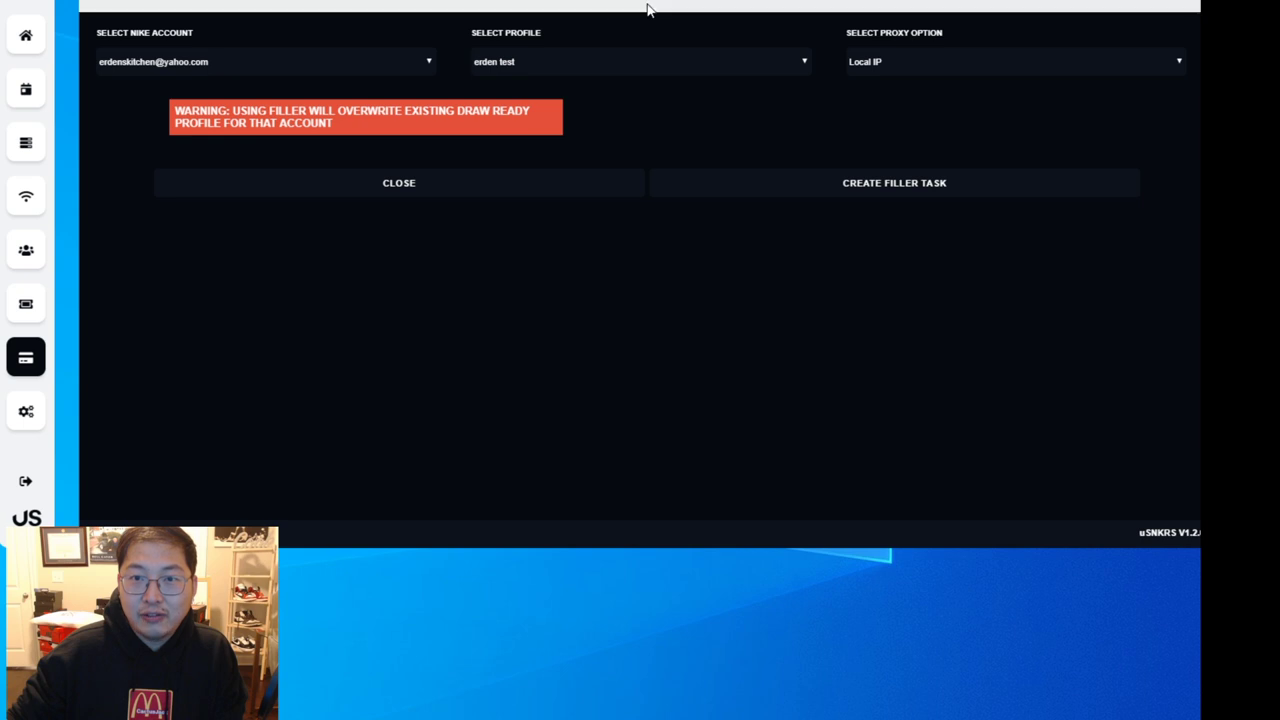
click(445, 188)
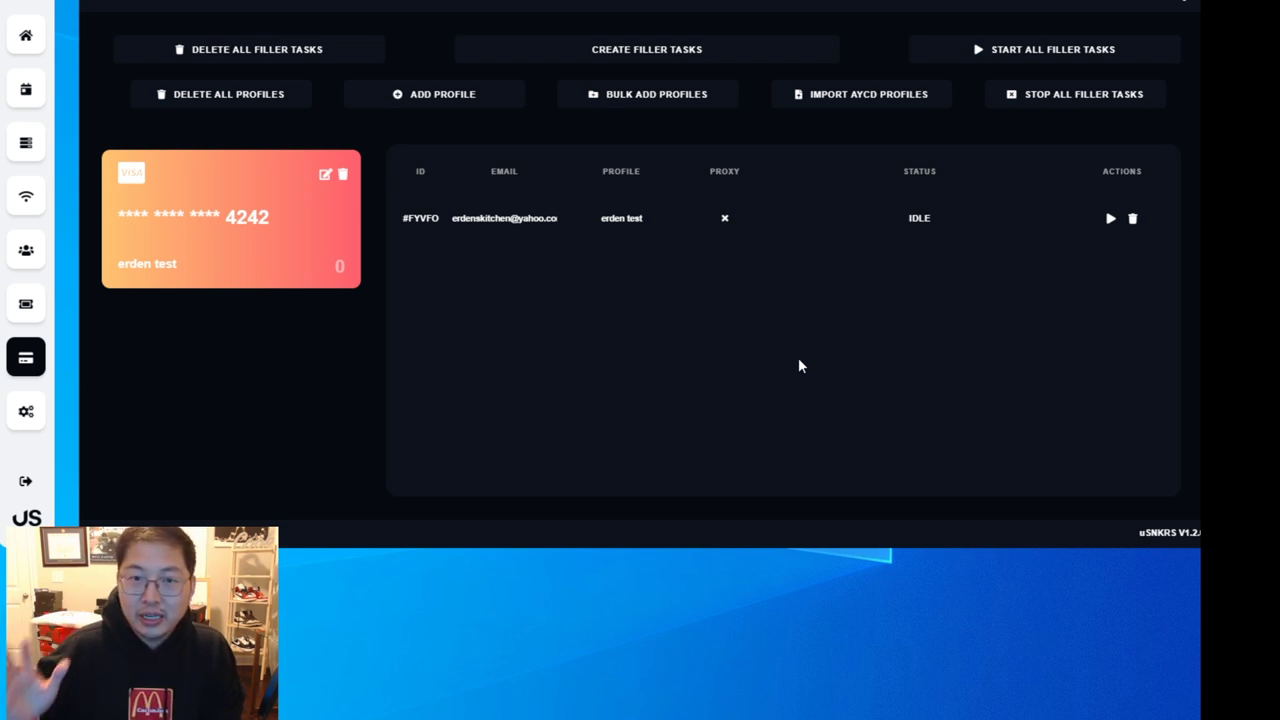
- Add a proxy list containing 123:123:123:123, save it unchecked, then open task creation
click(26, 200)
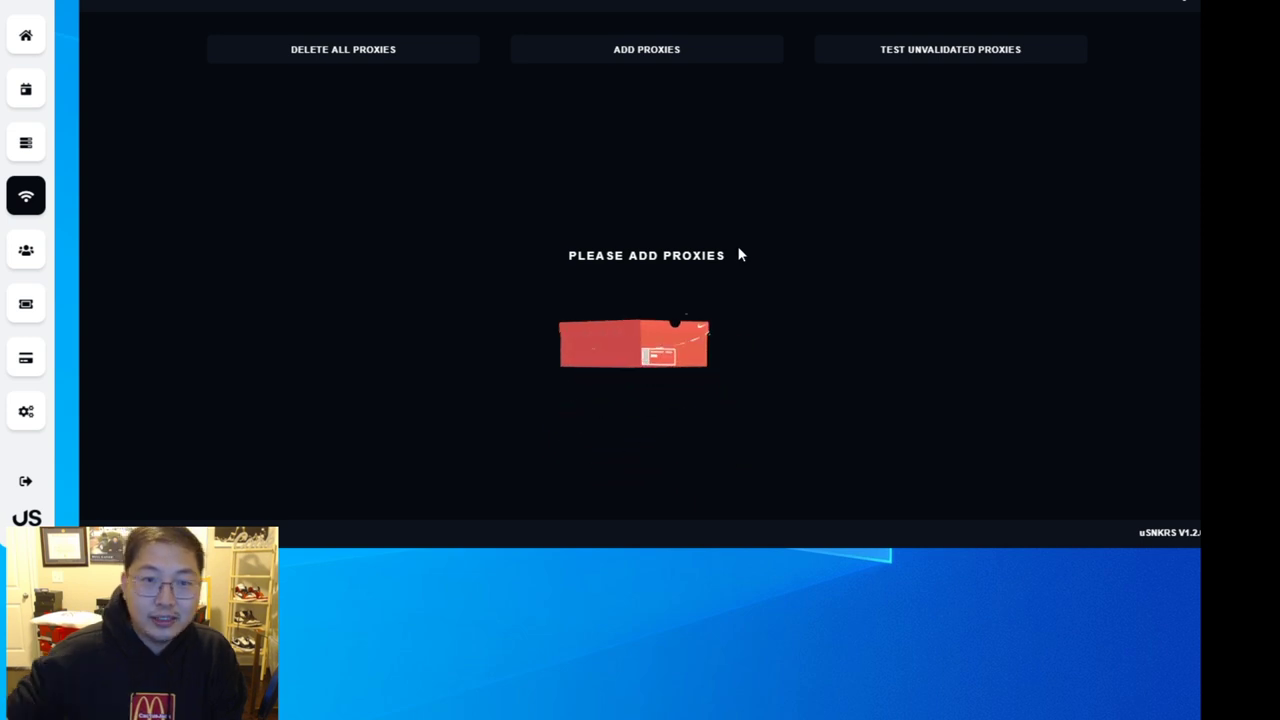
click(686, 52)
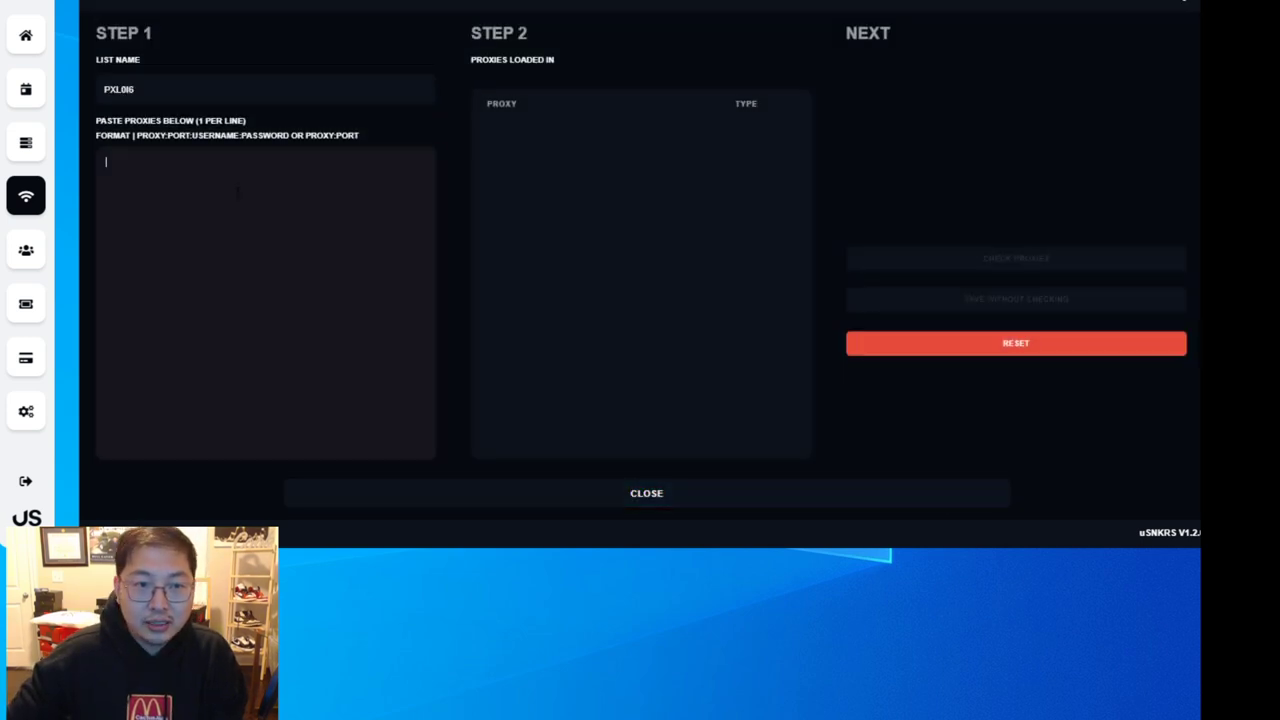
click(238, 197)
drag(140, 138, 385, 134)
click(322, 194)
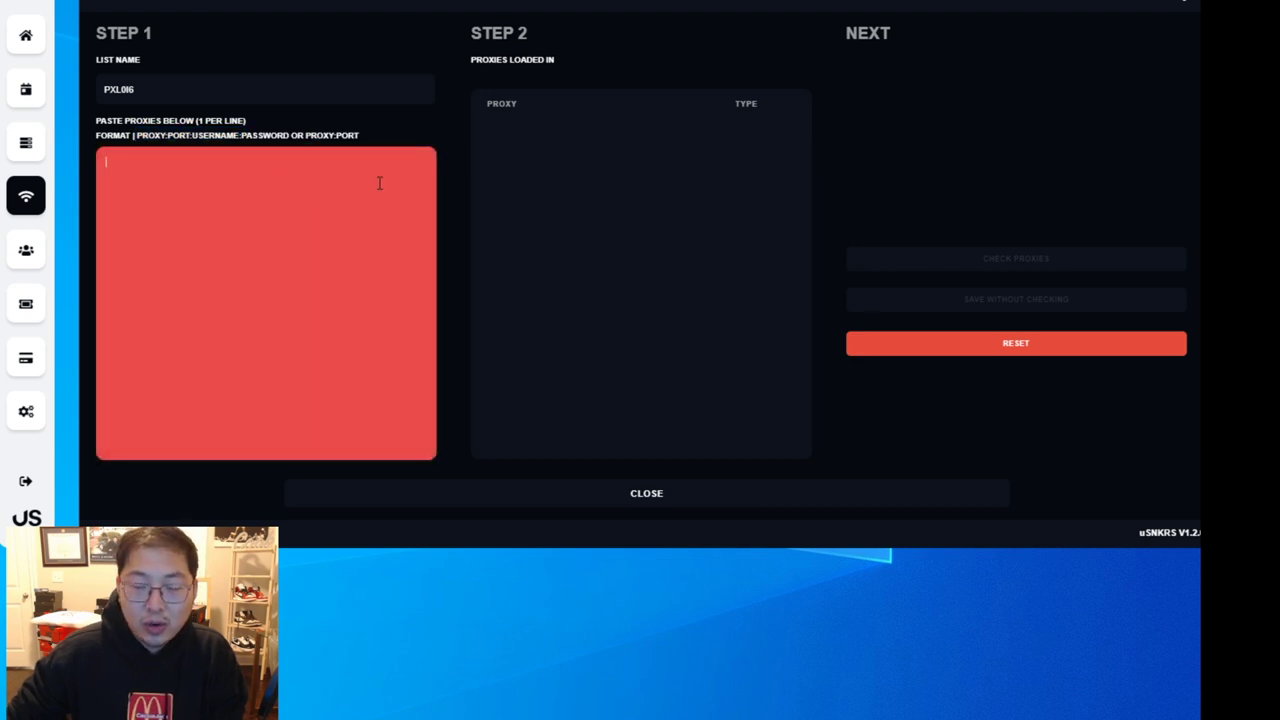
text(123:123:)
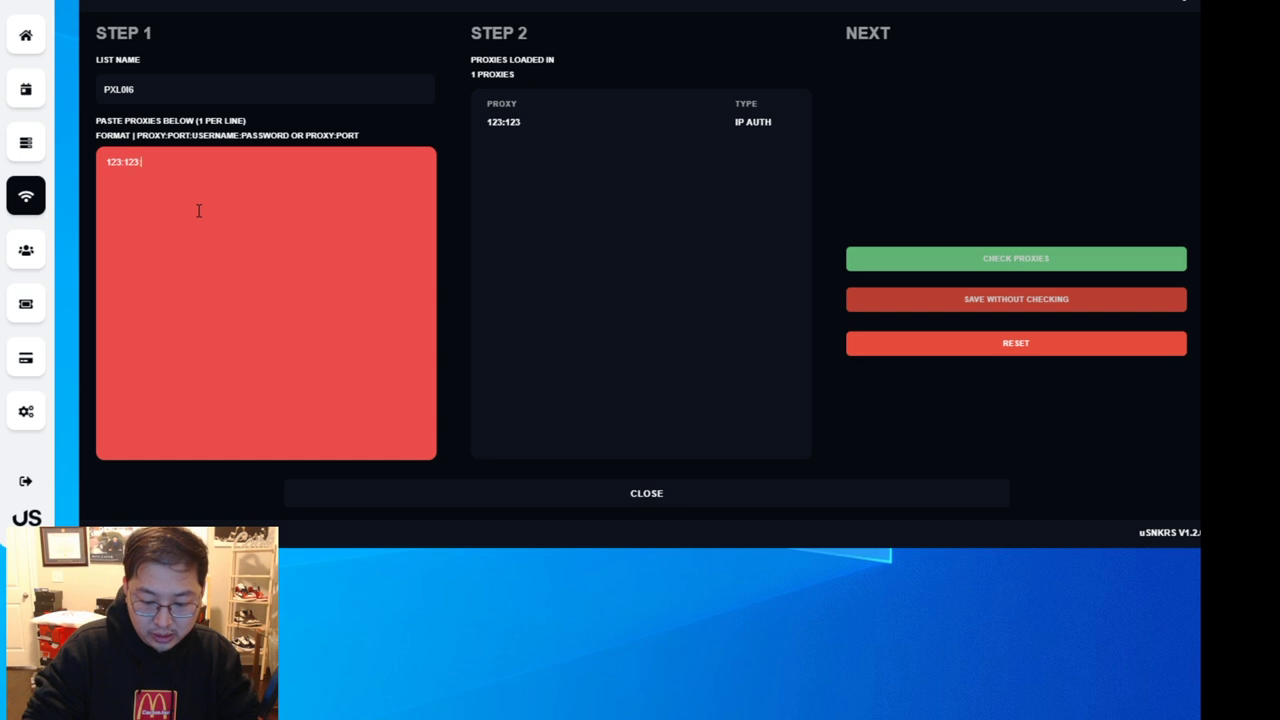
text(123:123)
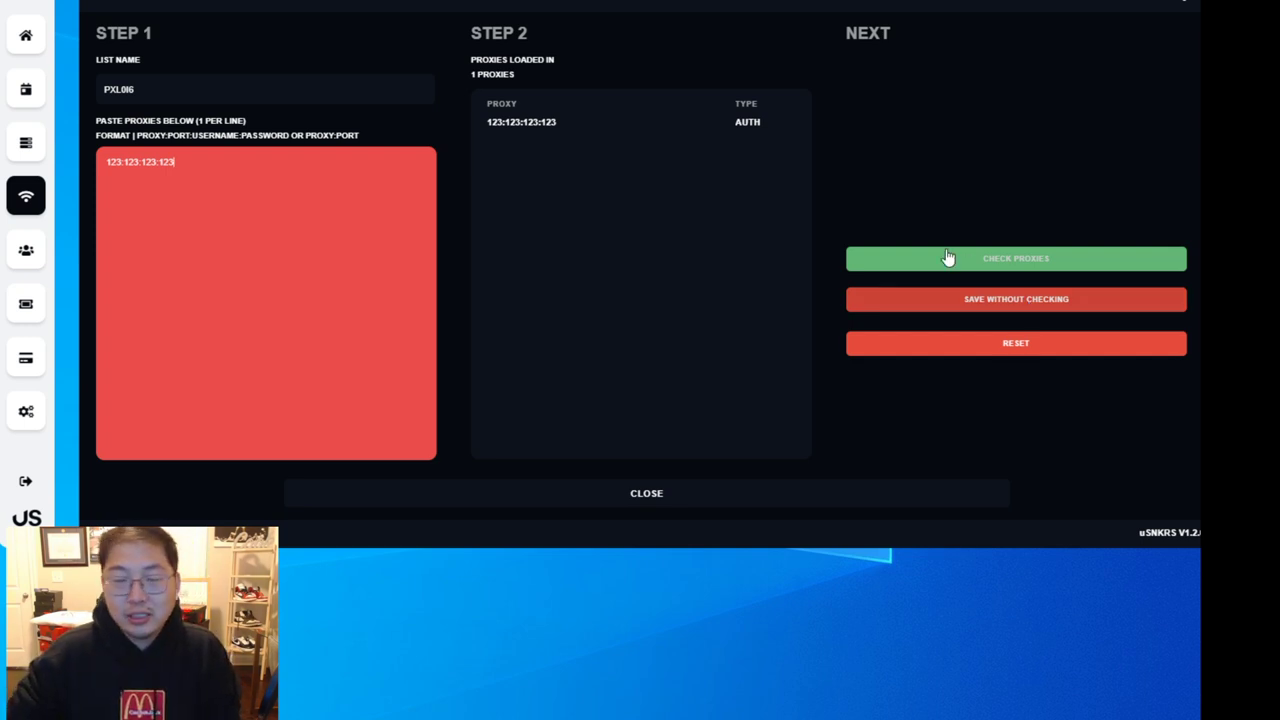
click(205, 100)
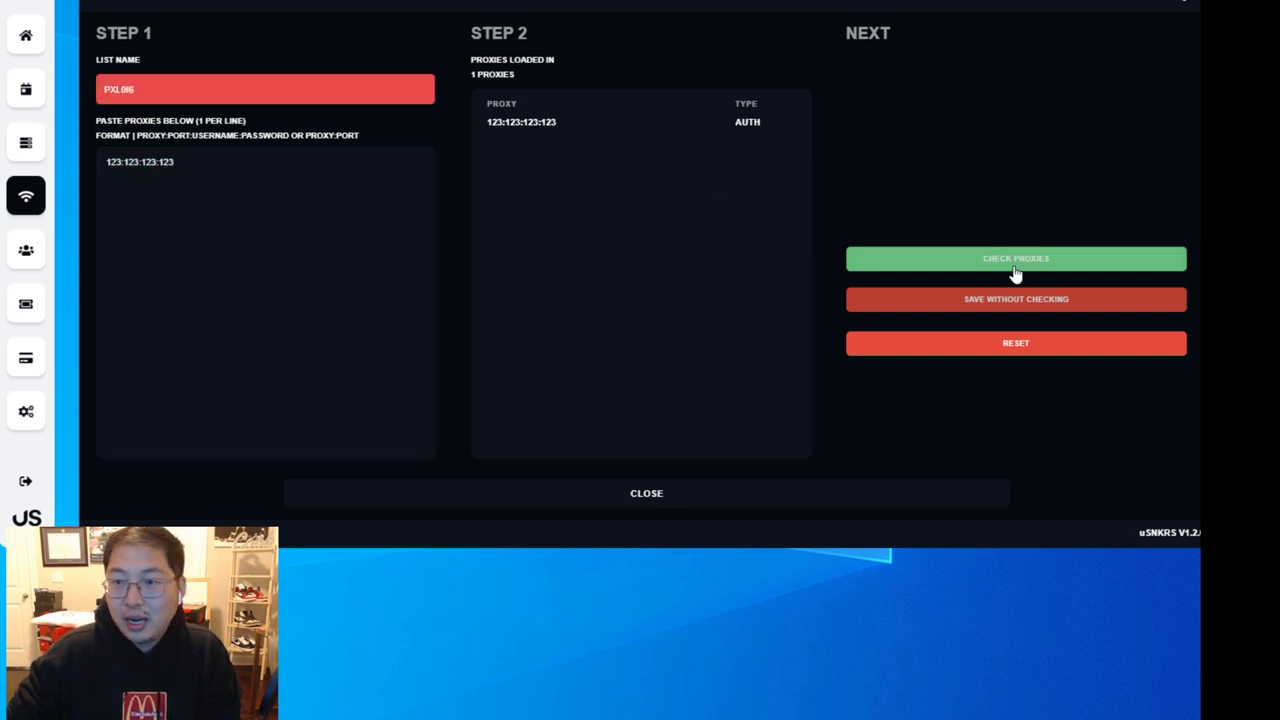
click(1036, 299)
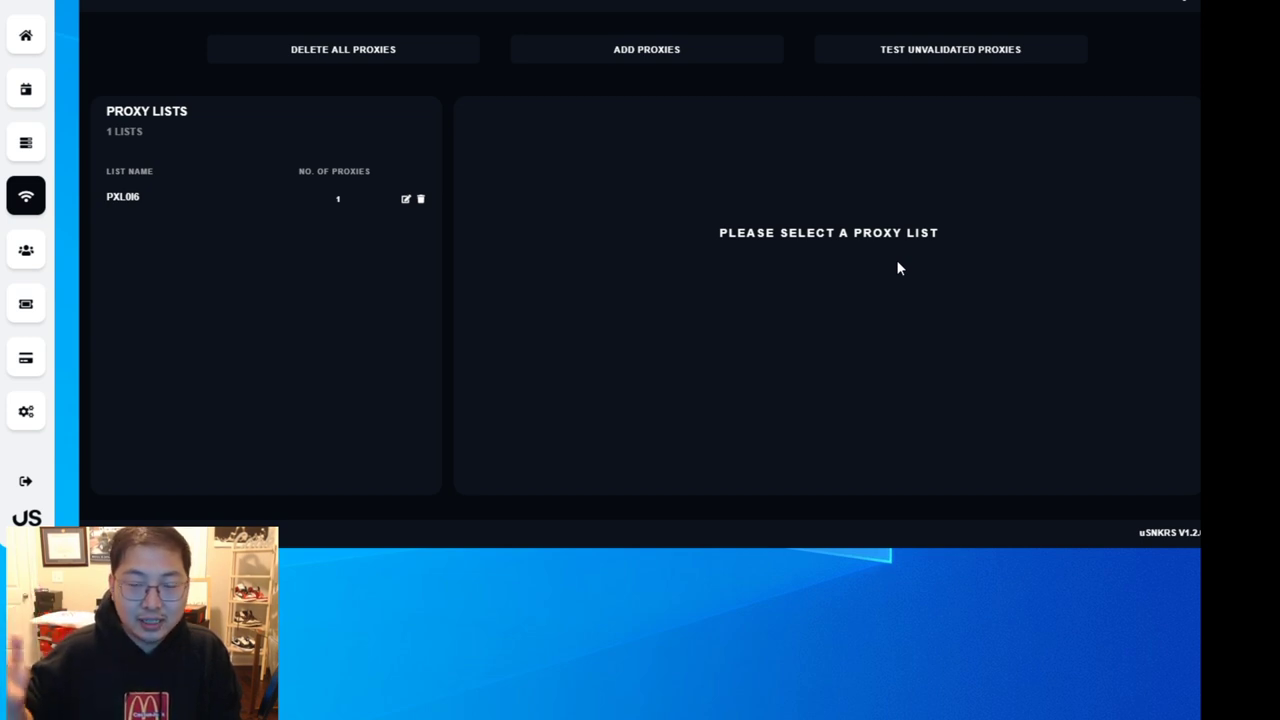
click(26, 142)
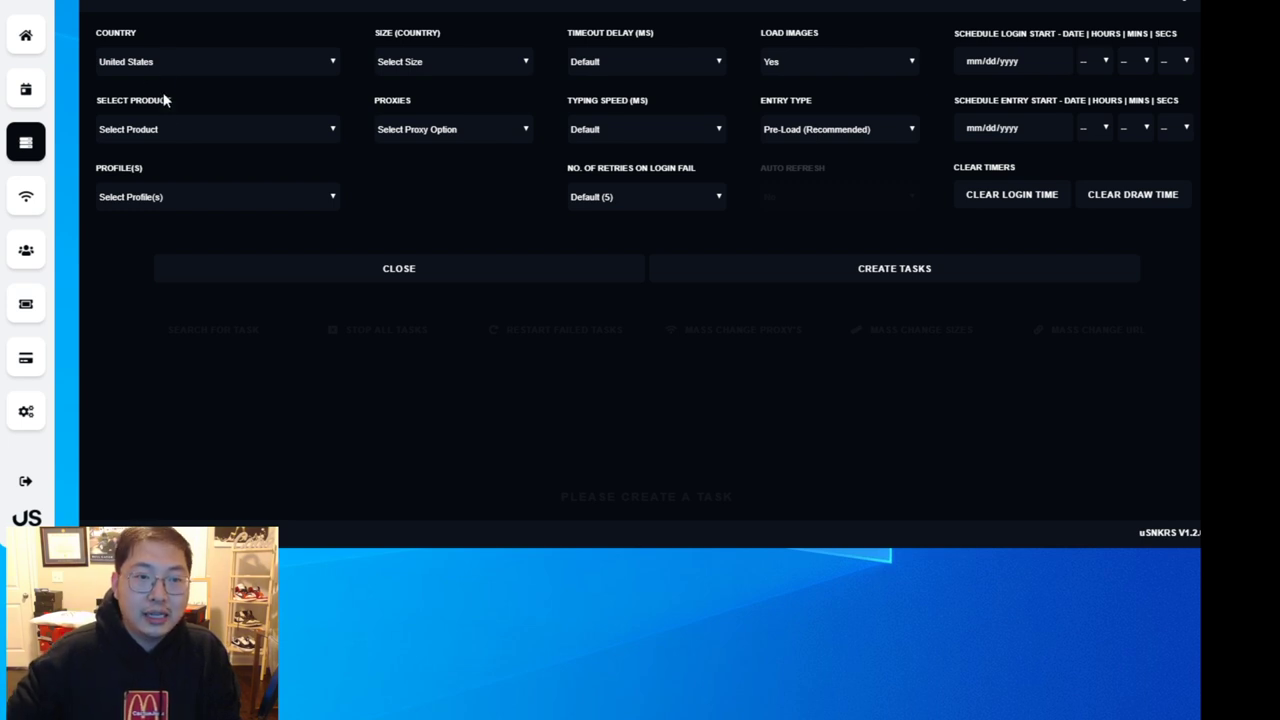
- Set the task's product to NIKE SB DUNK LOW PRO QS - DC9936-100
click(186, 131)
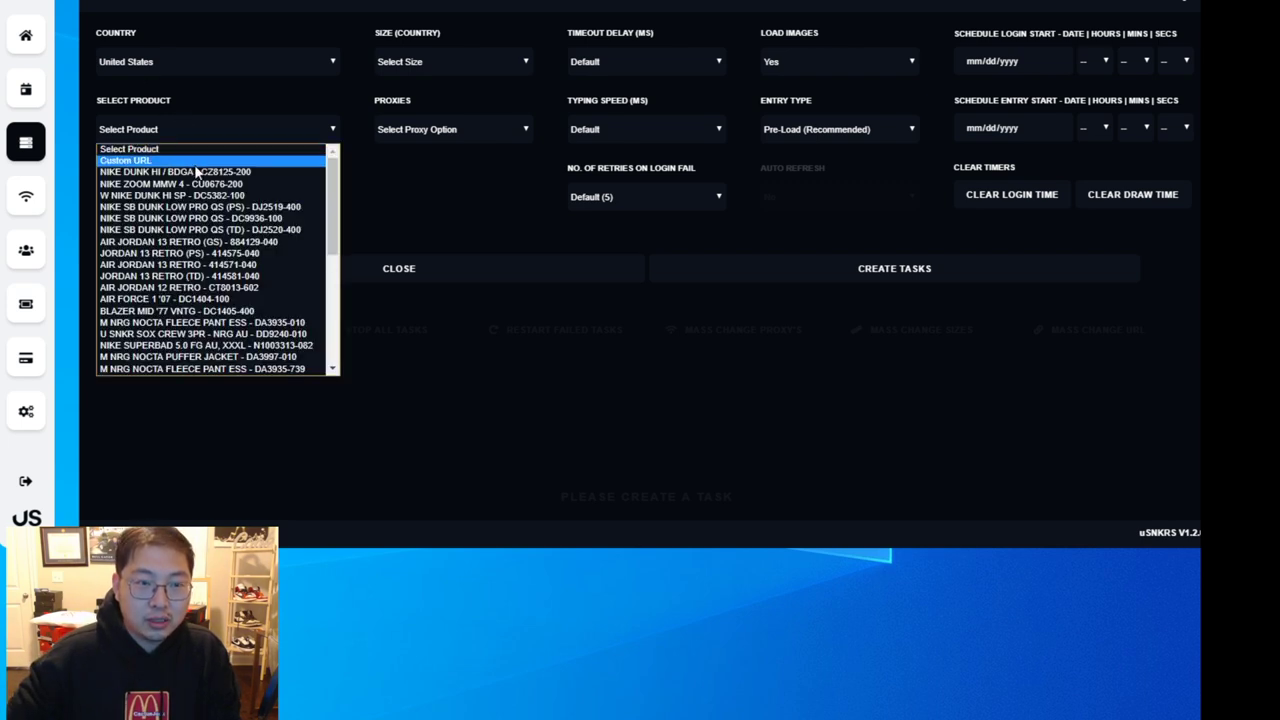
scroll(222, 268, down, 5)
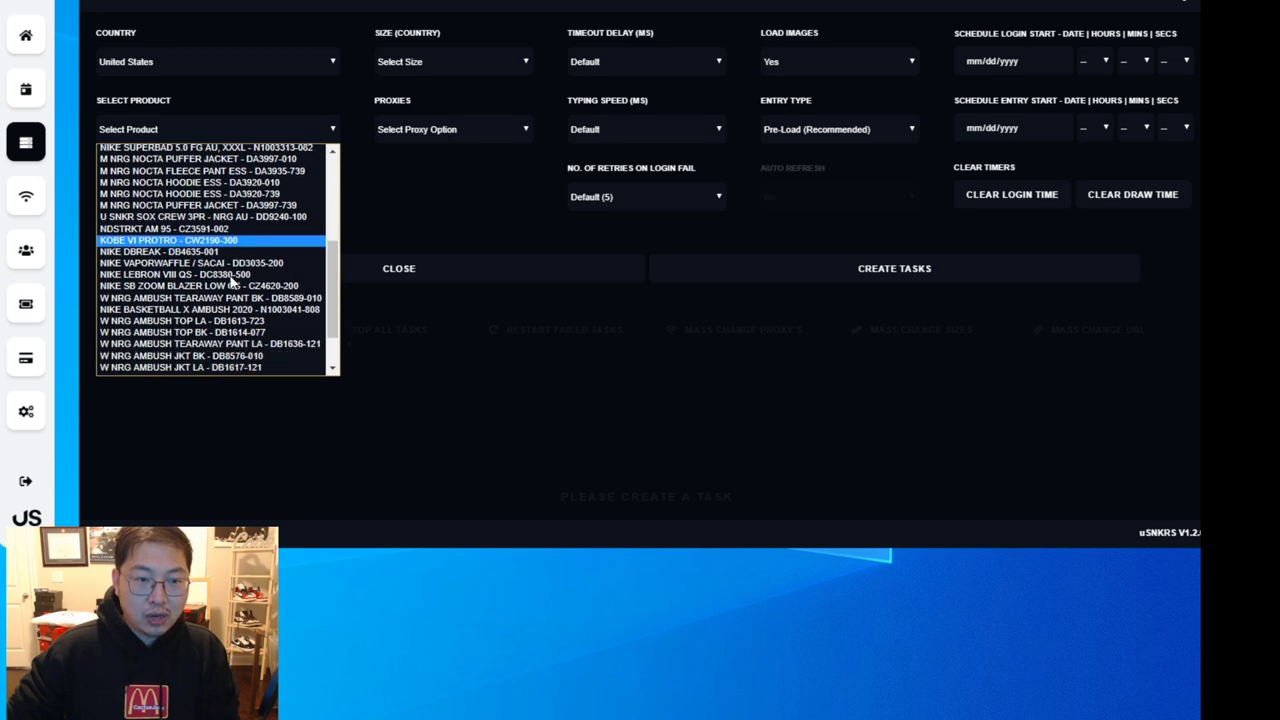
scroll(265, 340, up, 5)
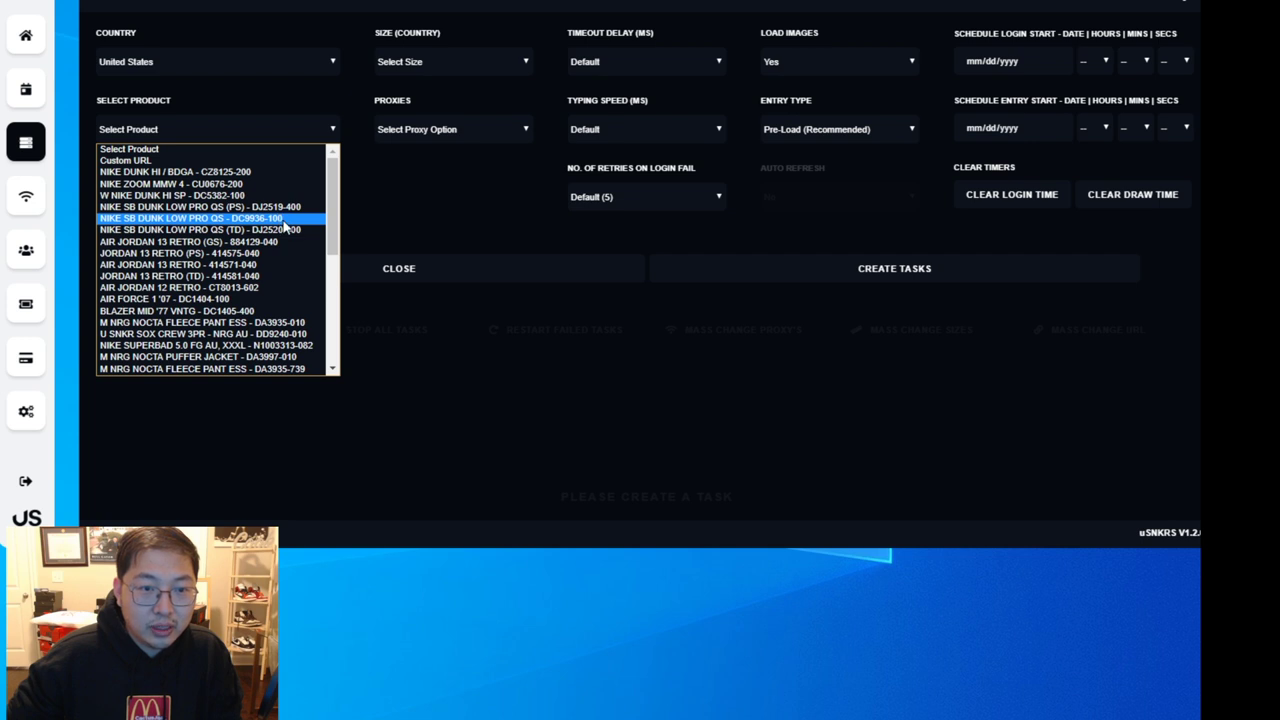
click(285, 220)
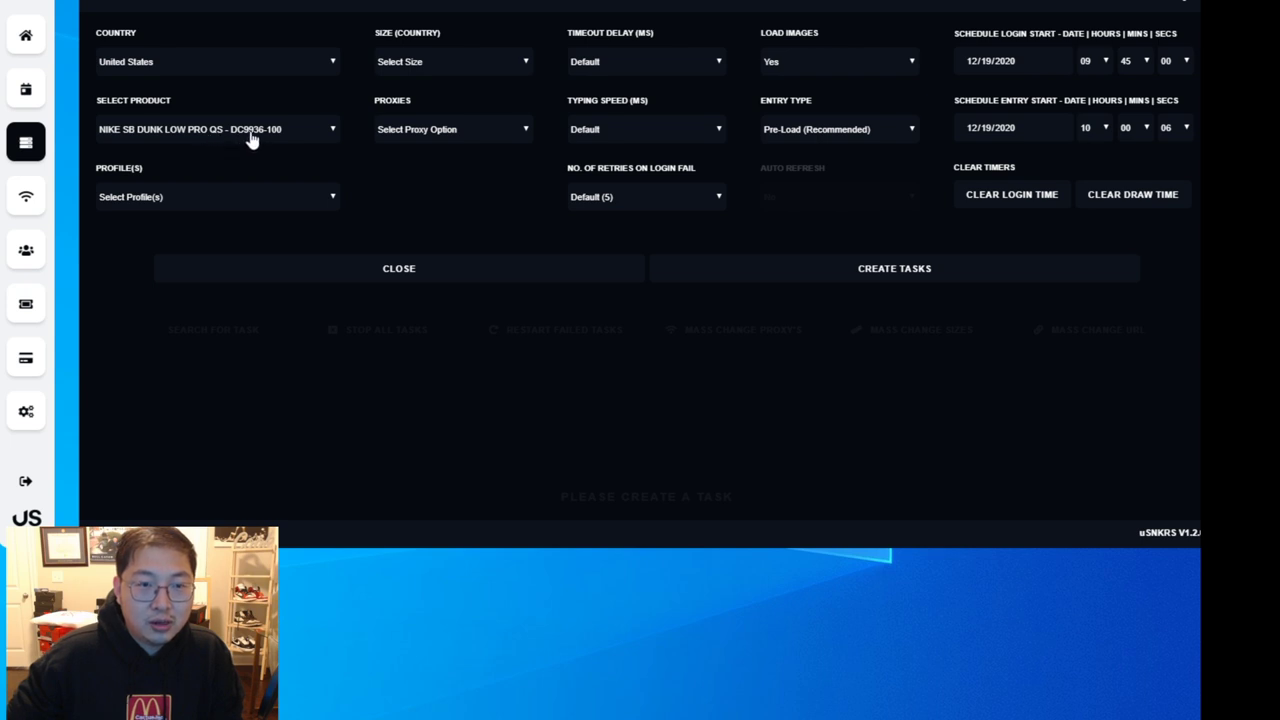
- Assign the single saved profile to the task in the Profile(s) dropdown
click(214, 198)
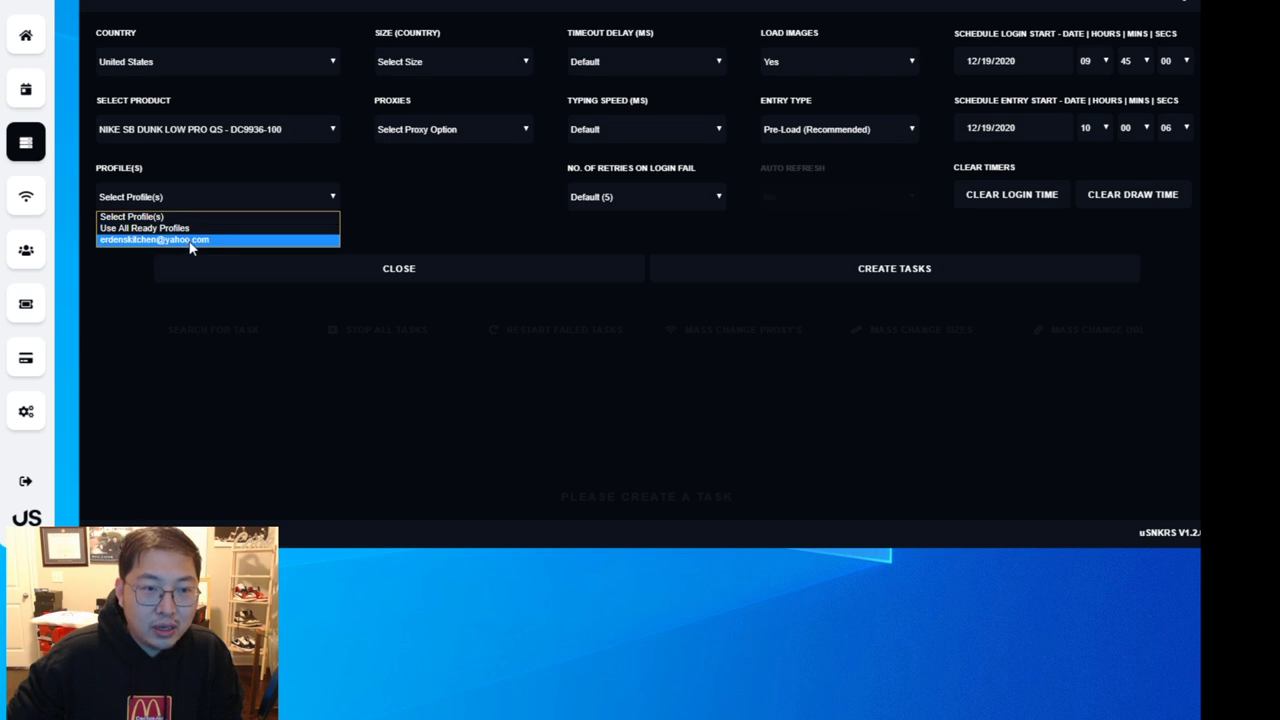
click(195, 242)
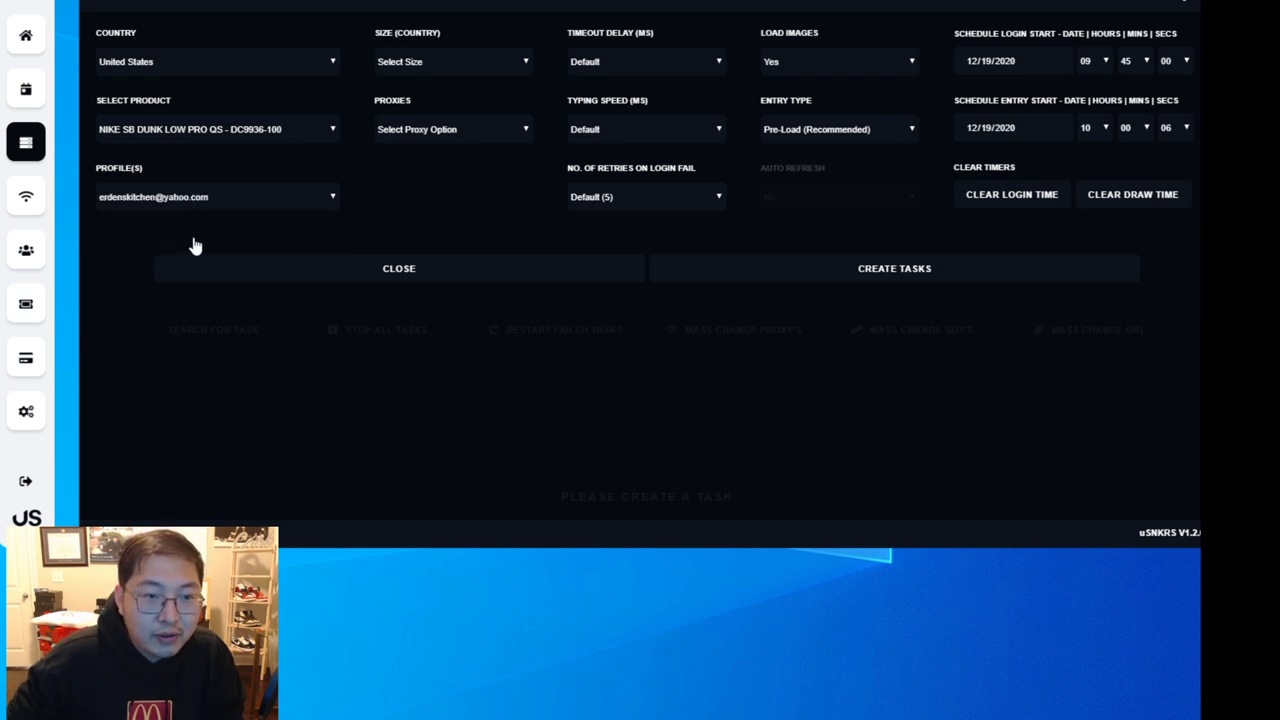
click(220, 197)
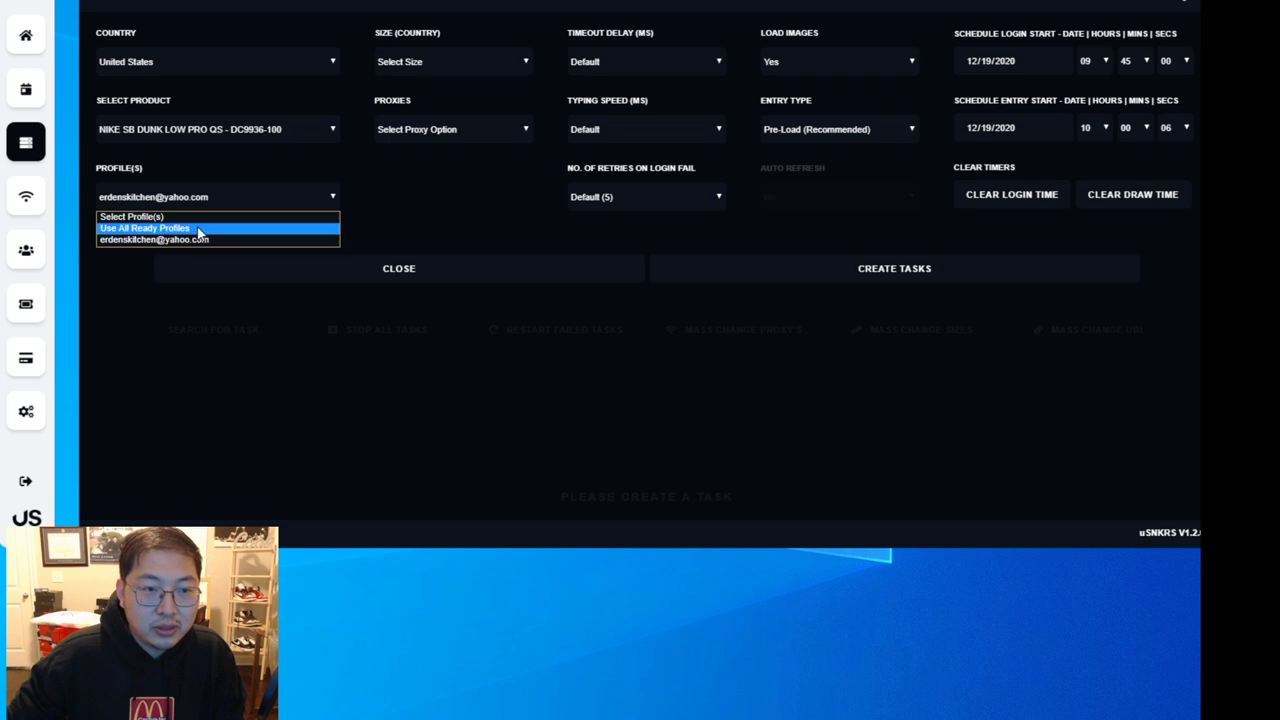
click(213, 242)
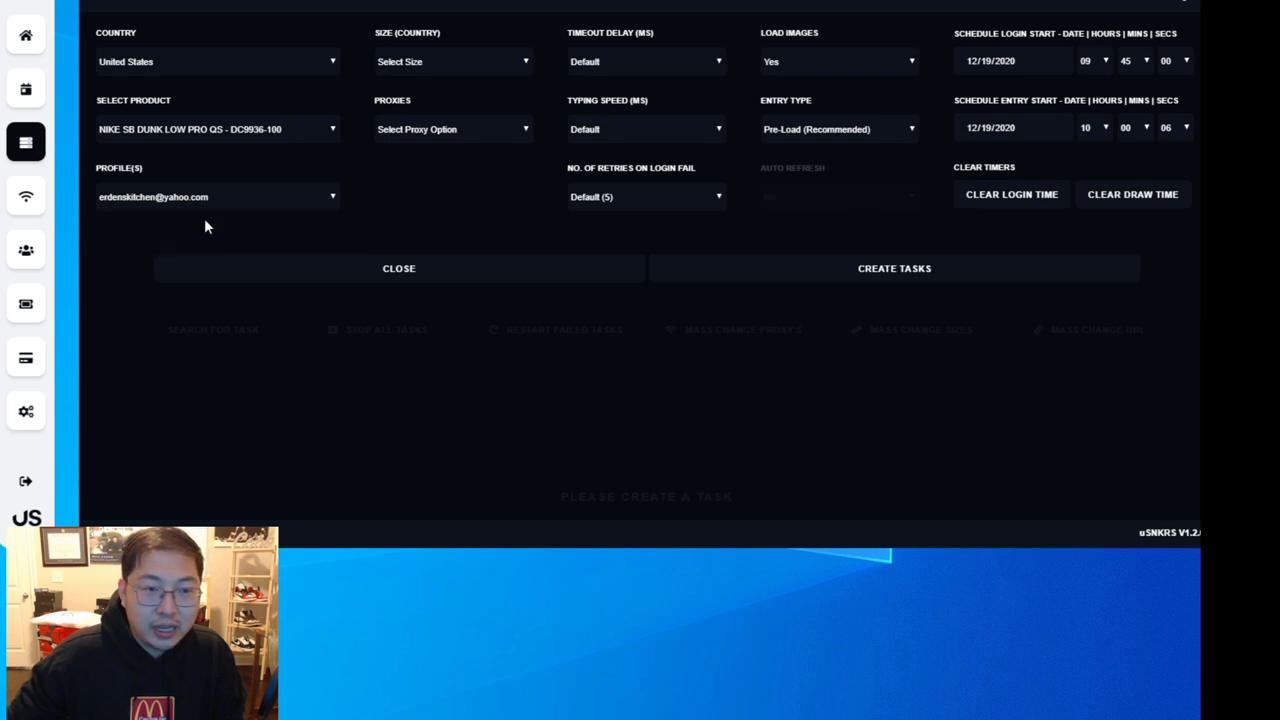
click(430, 64)
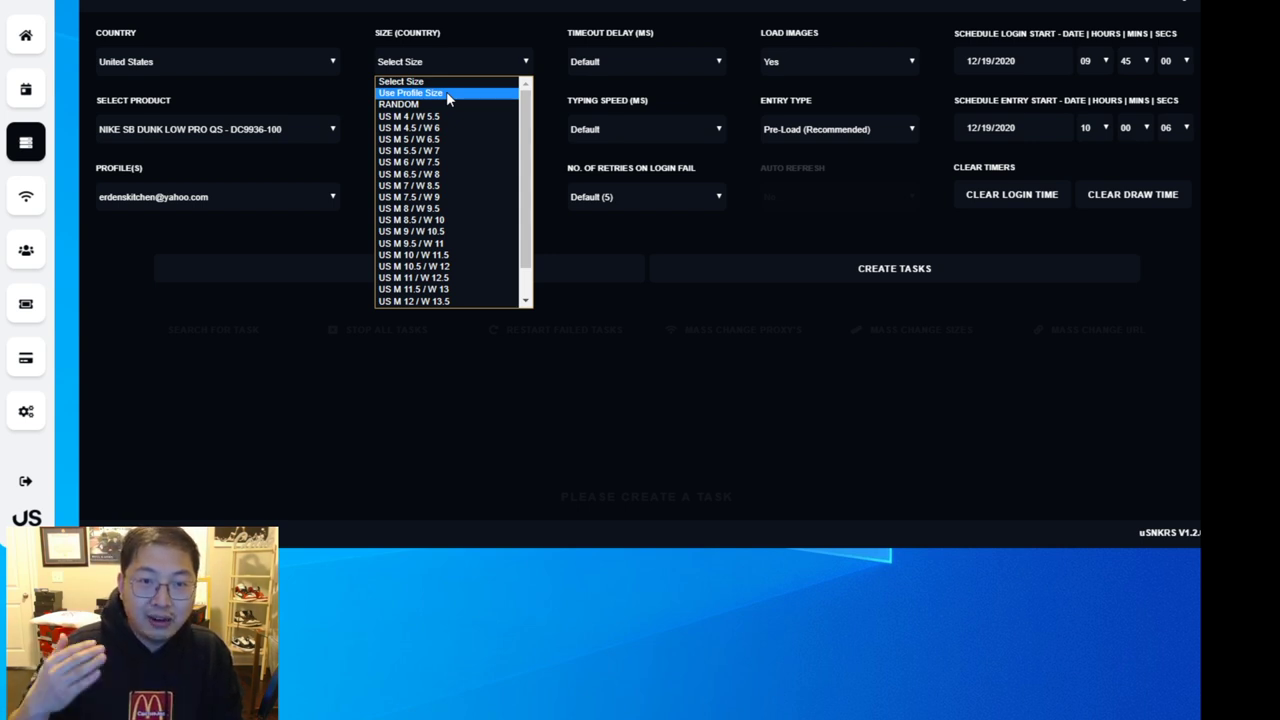
- Set Size to Use Profile Size and Proxies to Use Profile Proxy
click(446, 91)
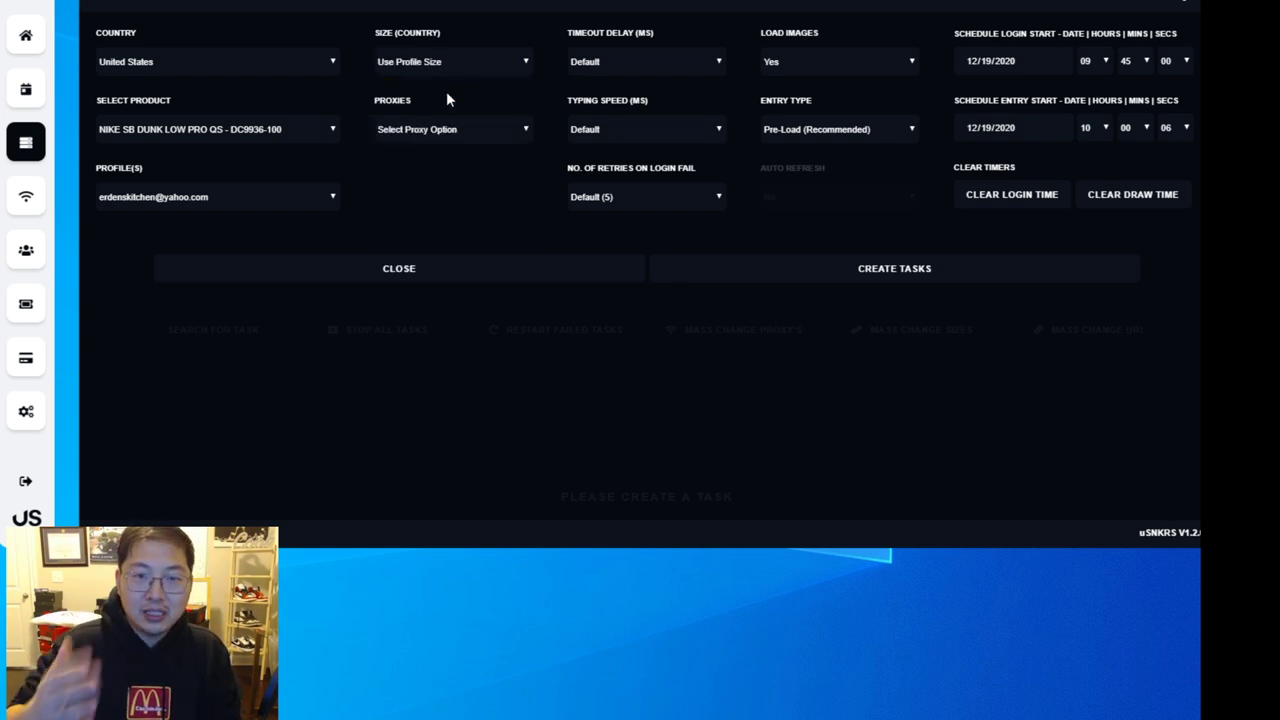
click(466, 129)
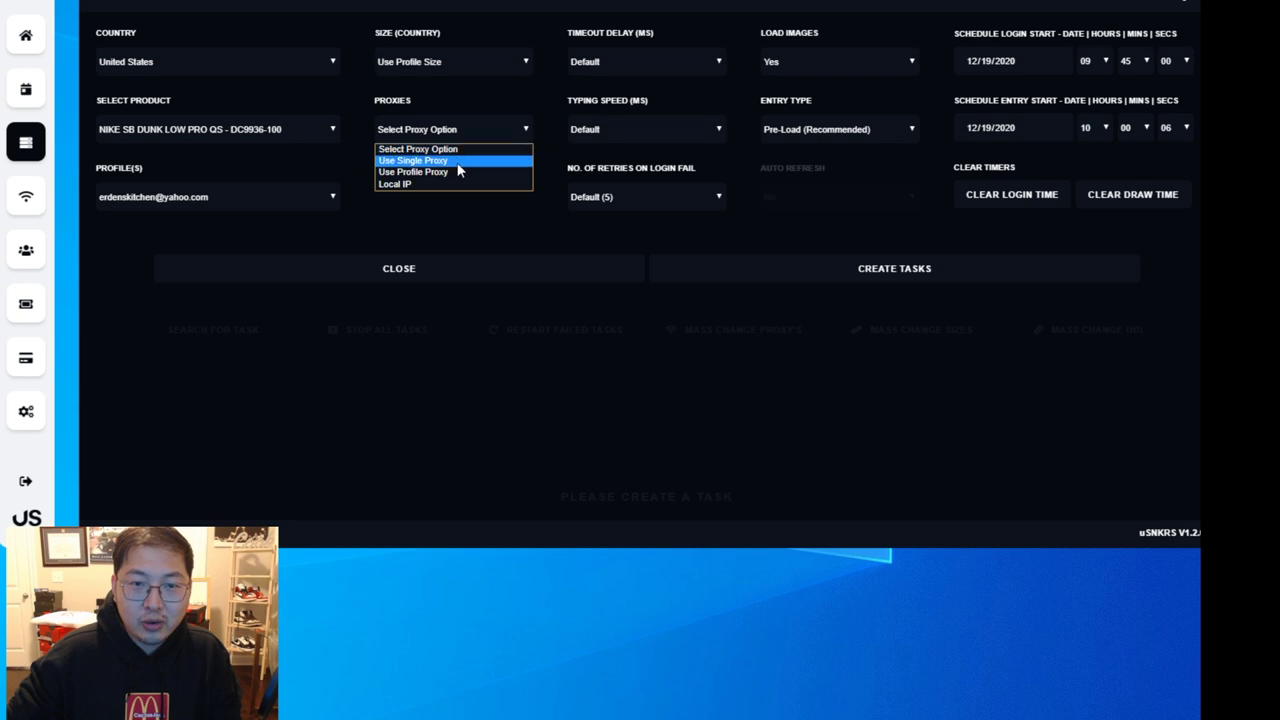
click(463, 173)
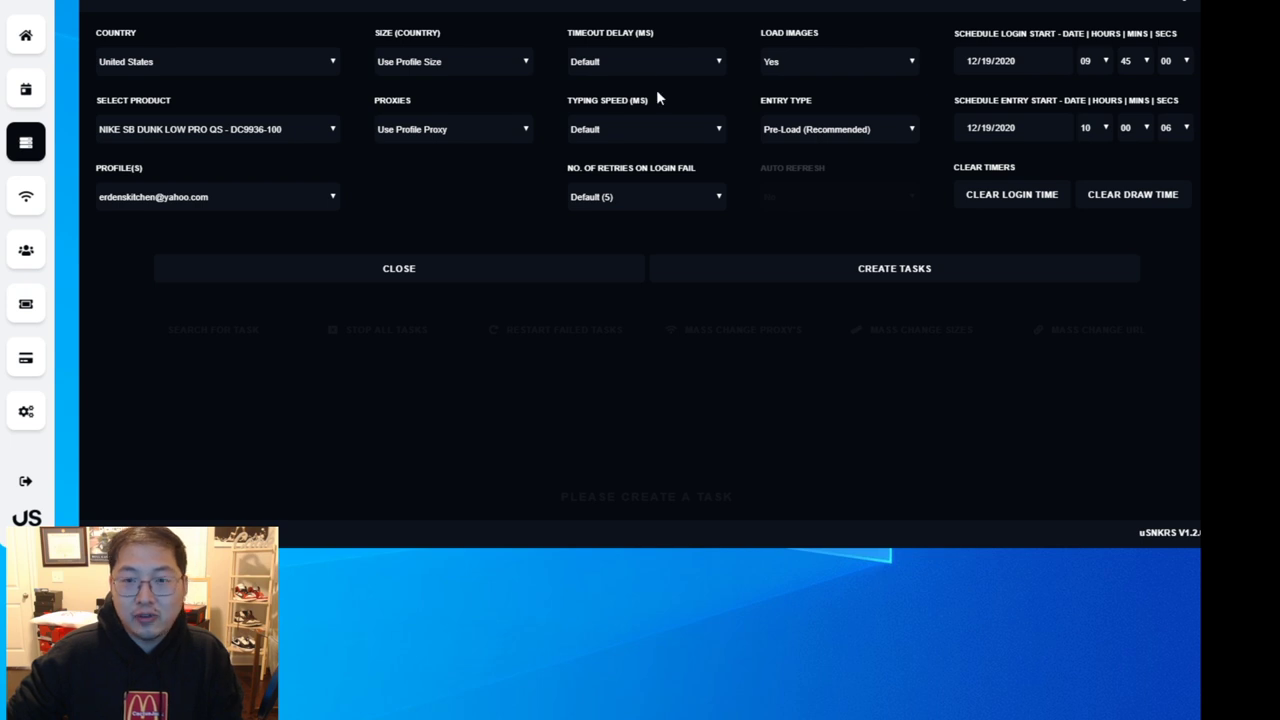
- Keep default typing speed, five login retries, image loading on, and Pre-Load (Recommended) entry type
click(660, 135)
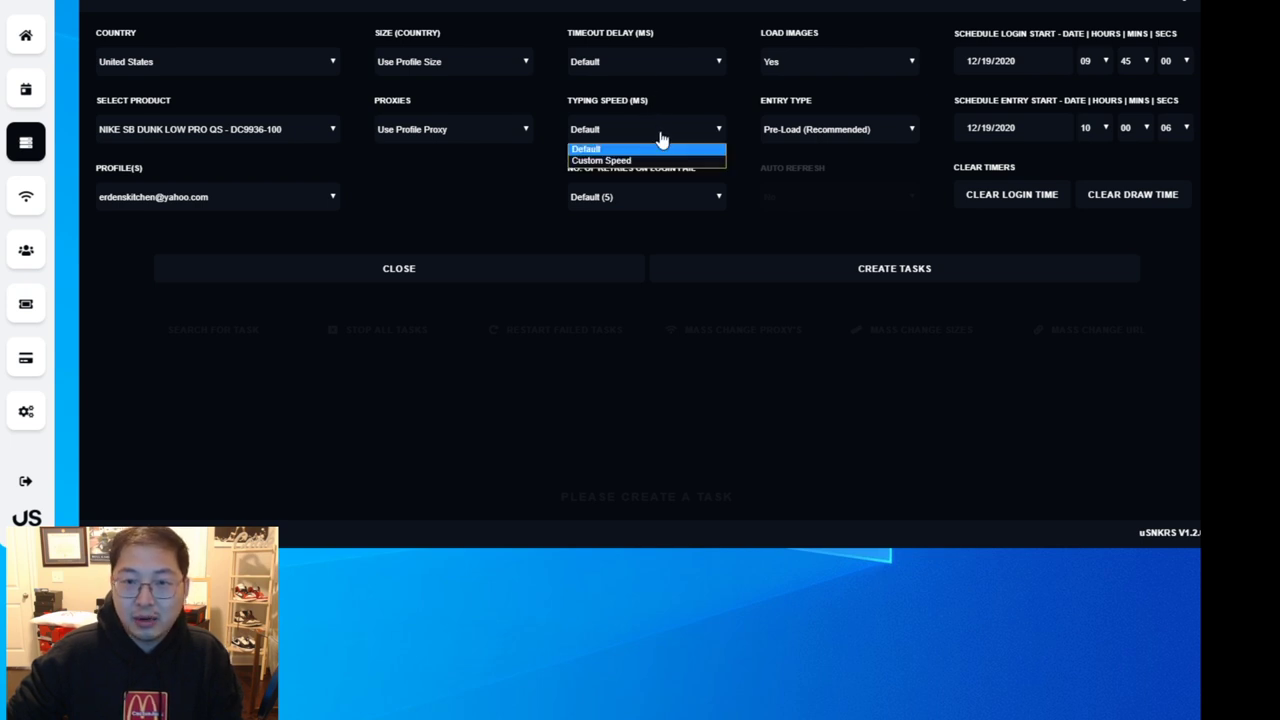
click(660, 138)
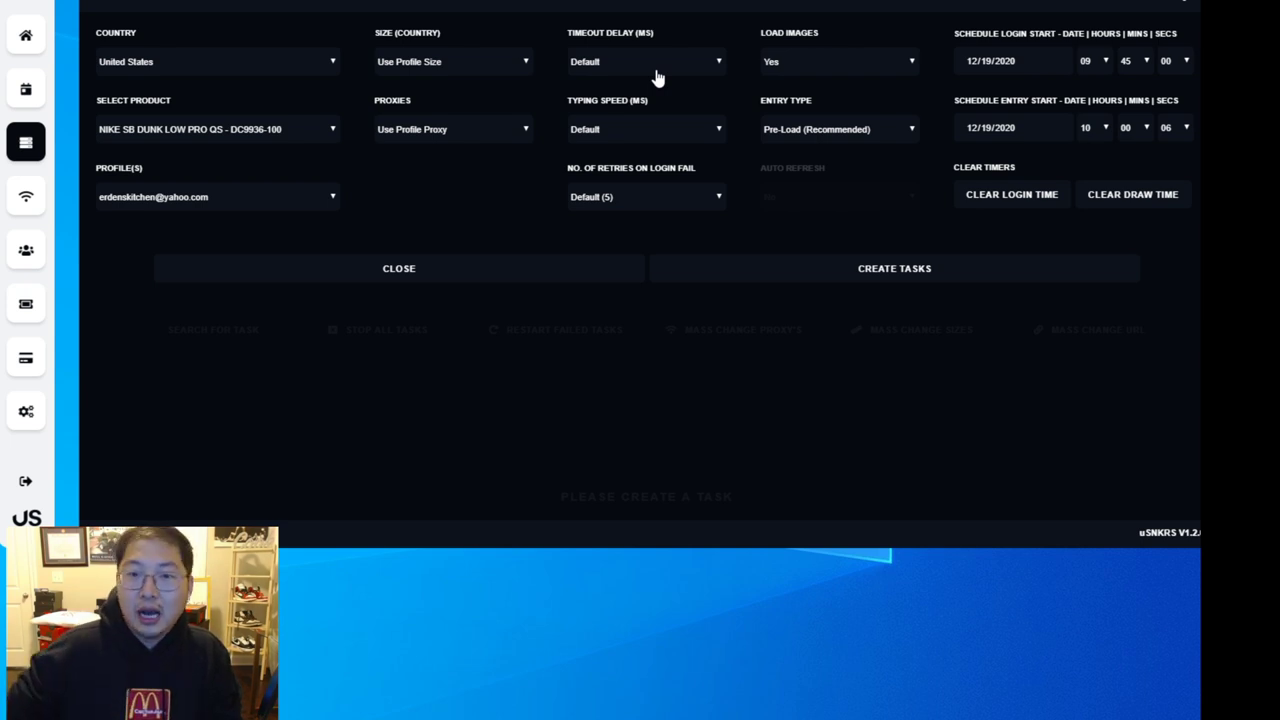
click(650, 206)
click(656, 205)
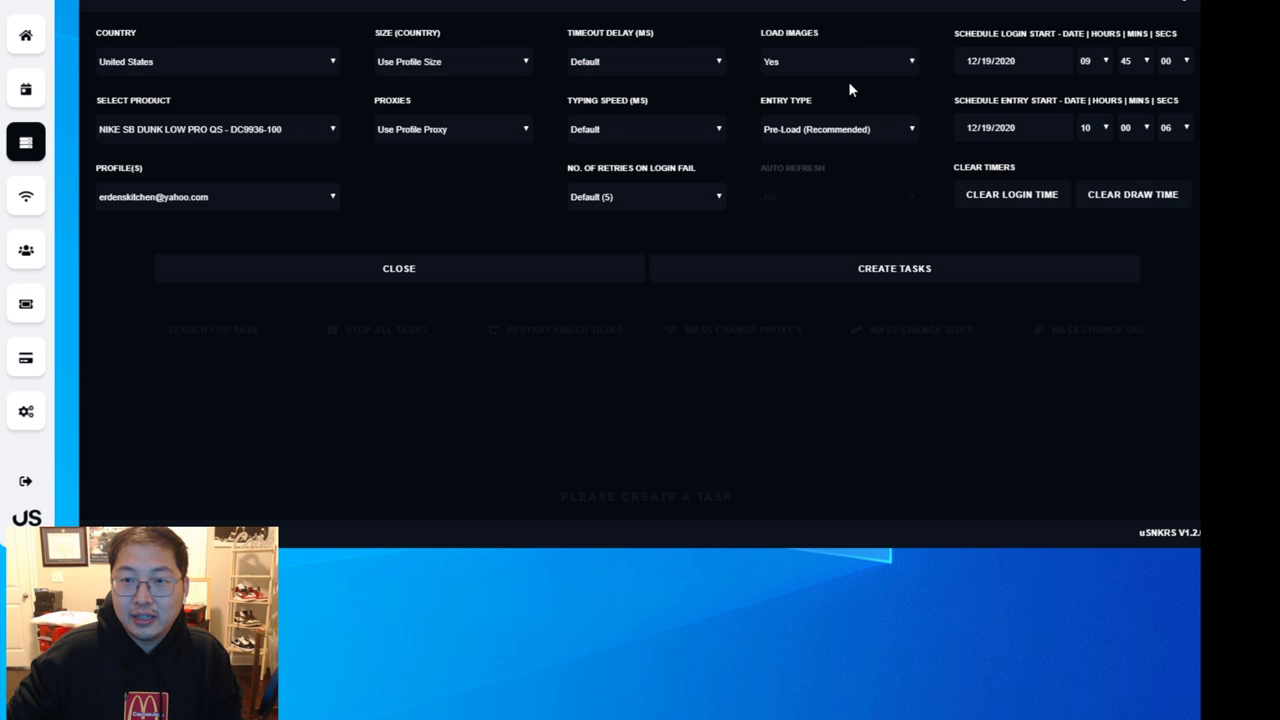
click(826, 64)
click(826, 64)
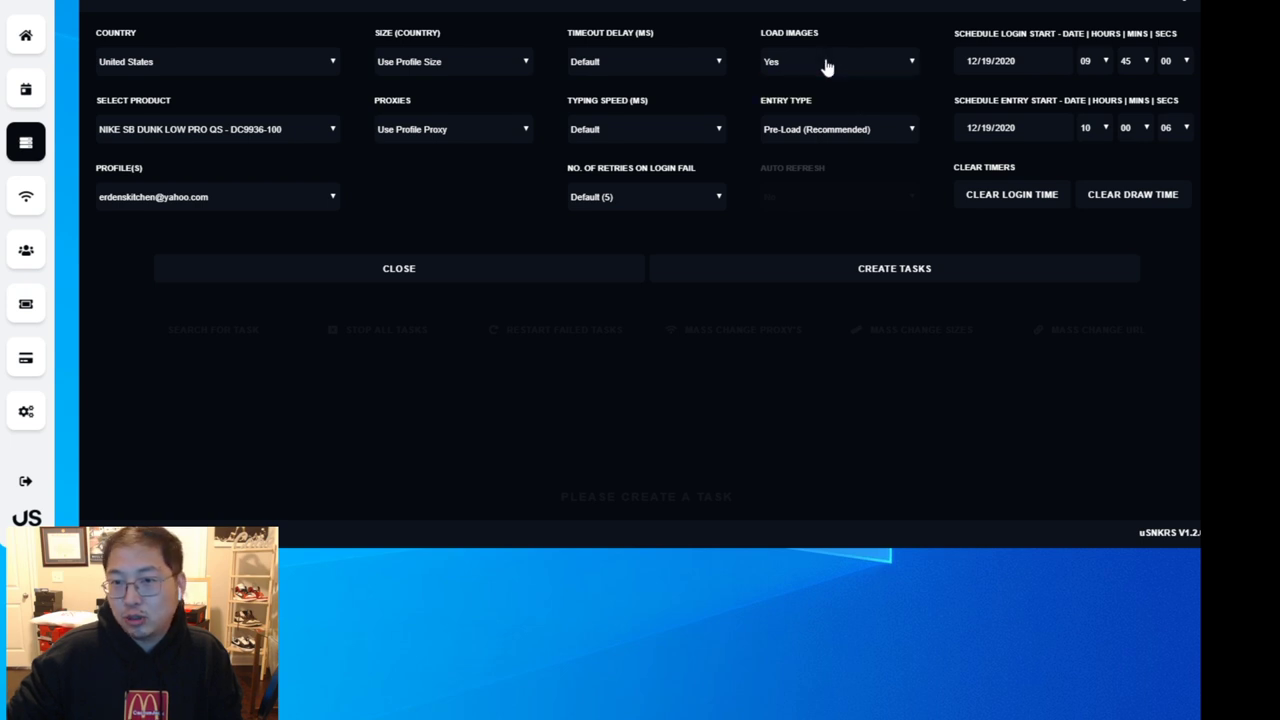
click(864, 137)
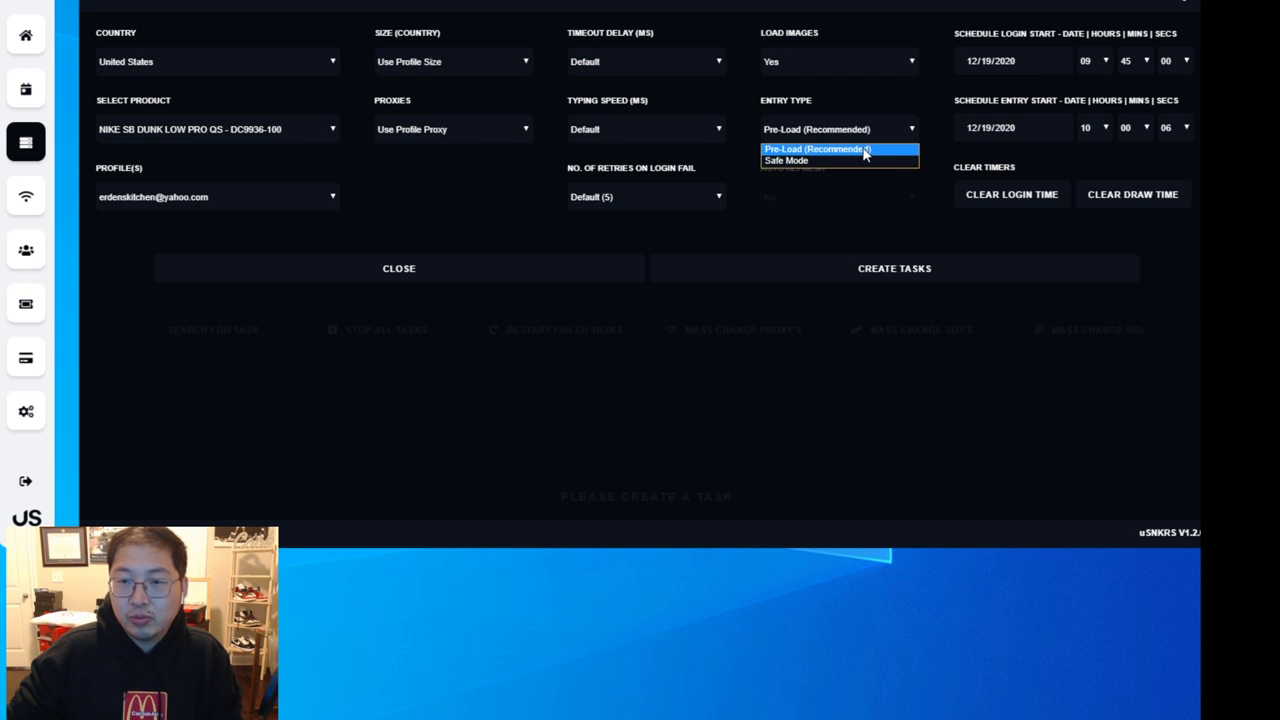
click(864, 149)
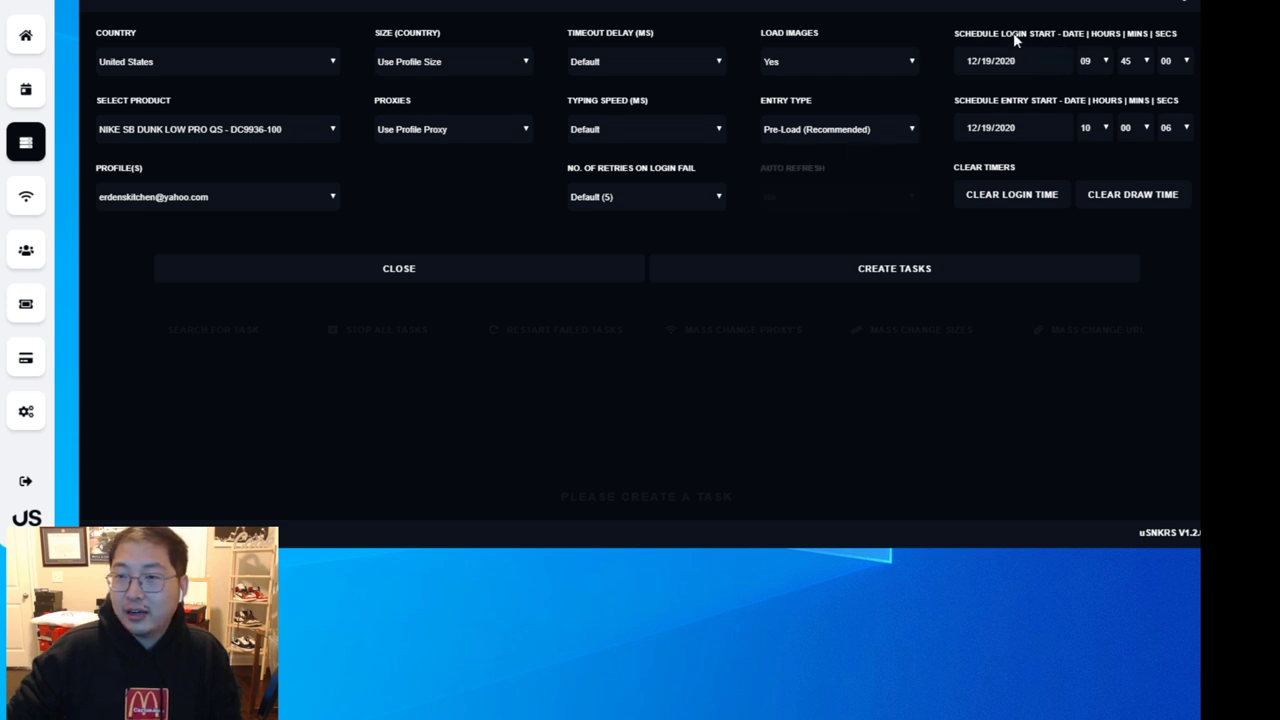
- Change the entry start seconds from 06 to 03 and create the Nike SB Dunk Low task
drag(1013, 4, 975, 10)
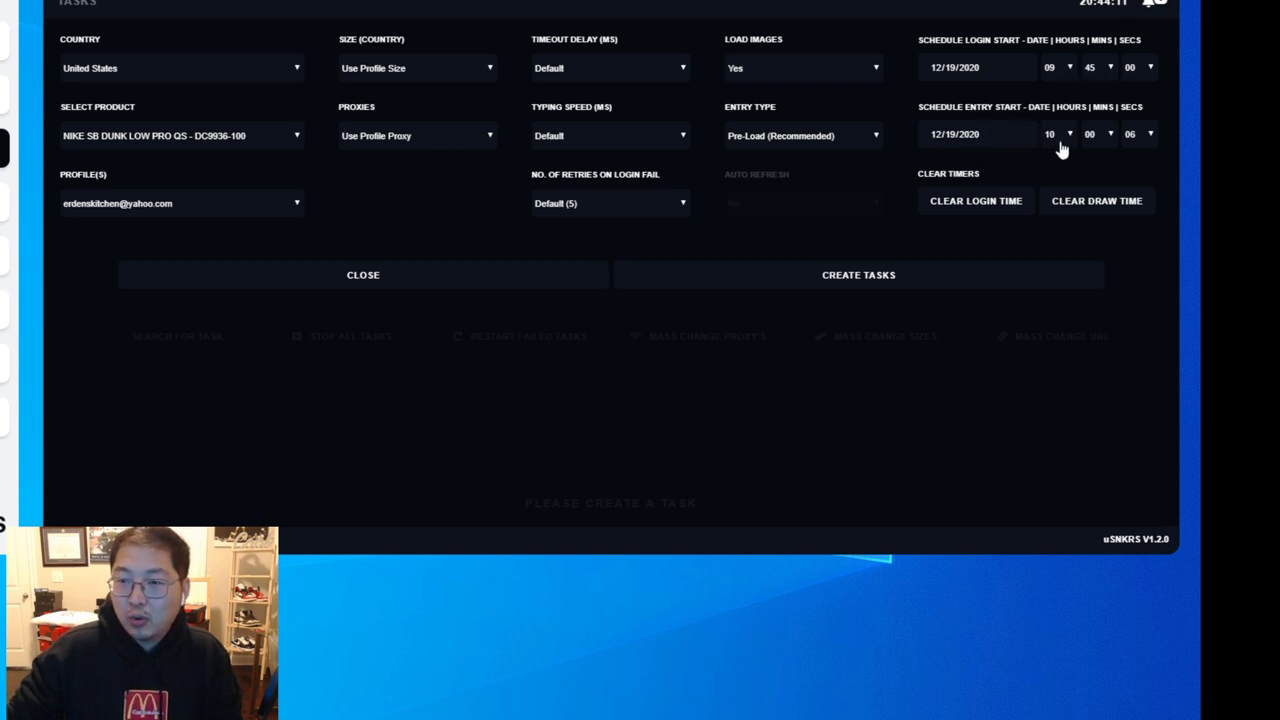
click(1130, 138)
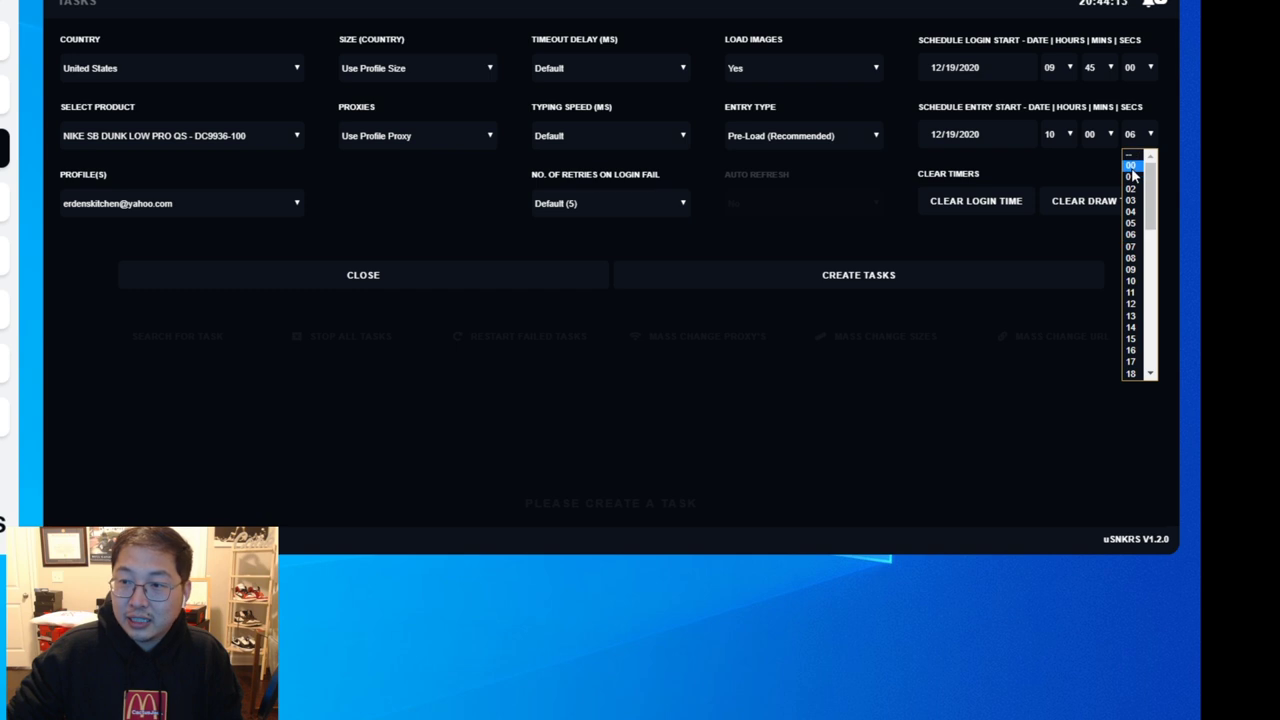
click(1131, 165)
click(1131, 138)
click(1131, 200)
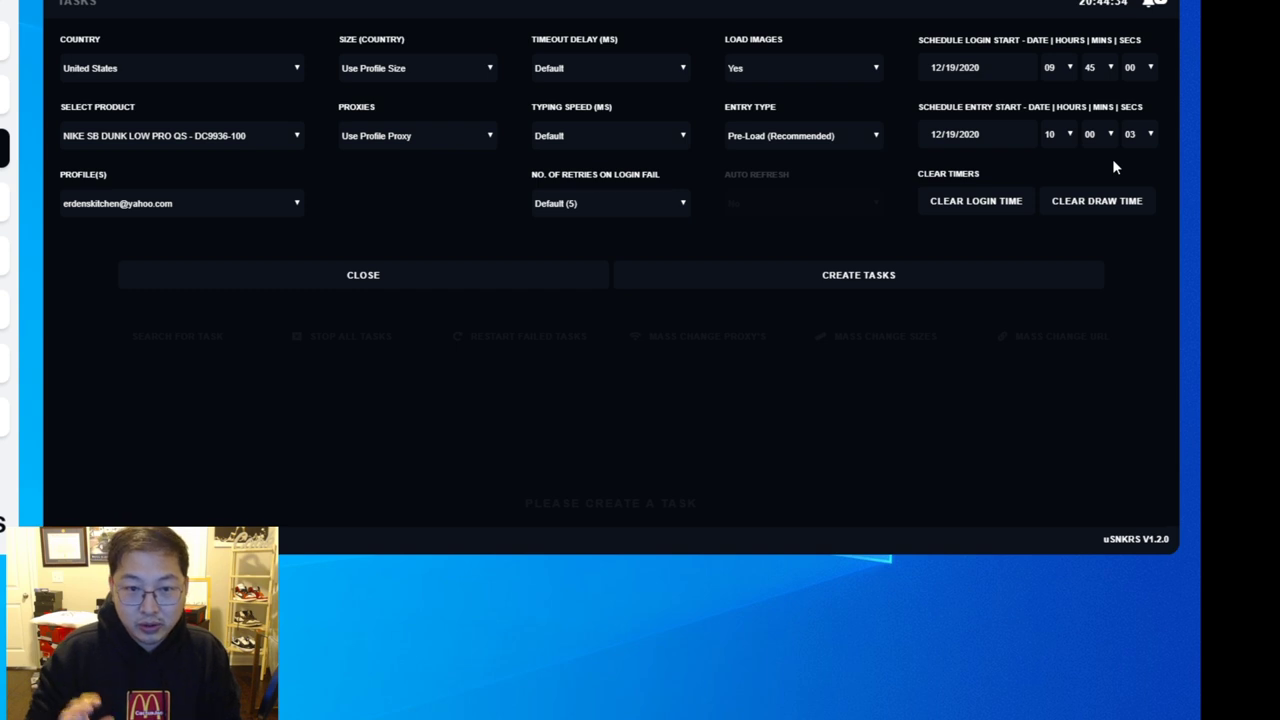
click(892, 286)
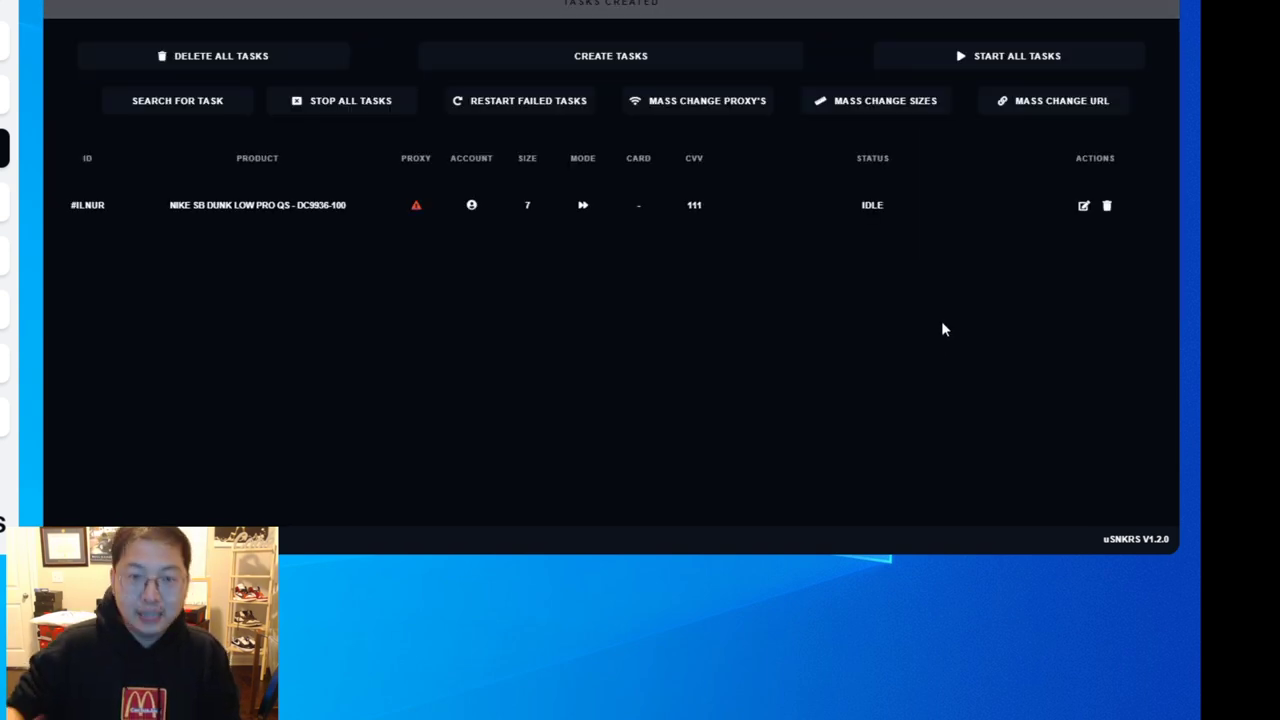
- Inspect the idle task's proxy and account status icons, revealing the missing-proxy warning
mouse_move(415, 208)
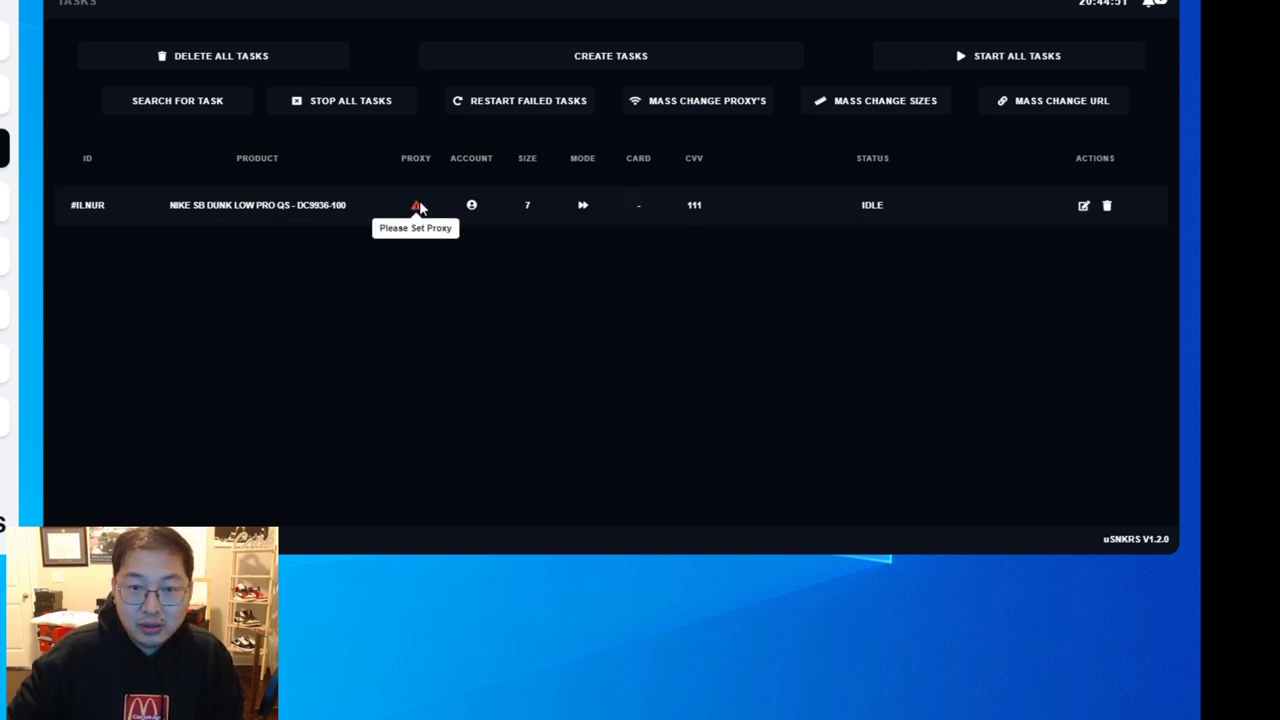
mouse_move(471, 208)
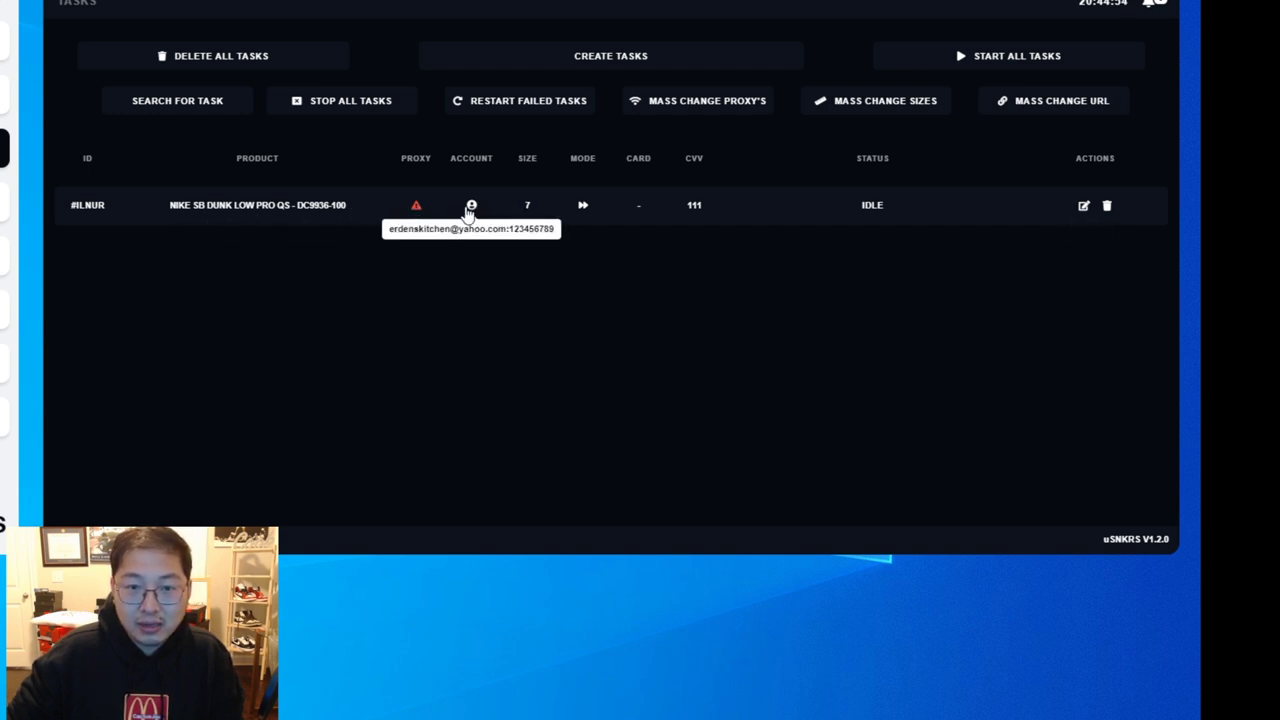